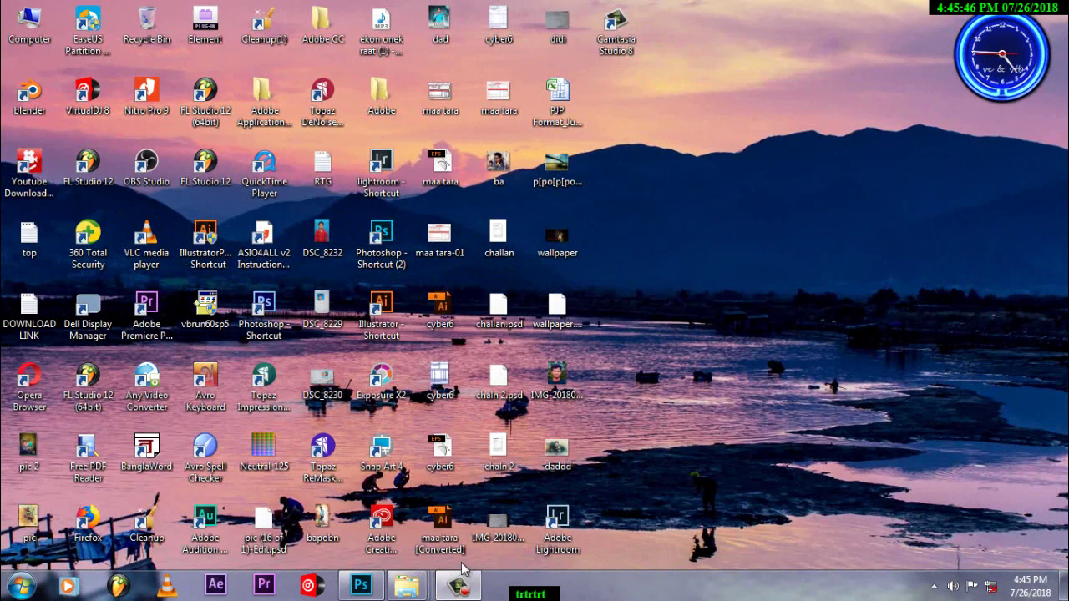
# Bring the DSCF2350.JPG flower photo window forward and collapse the Layers panel
pyautogui.click(368, 588)
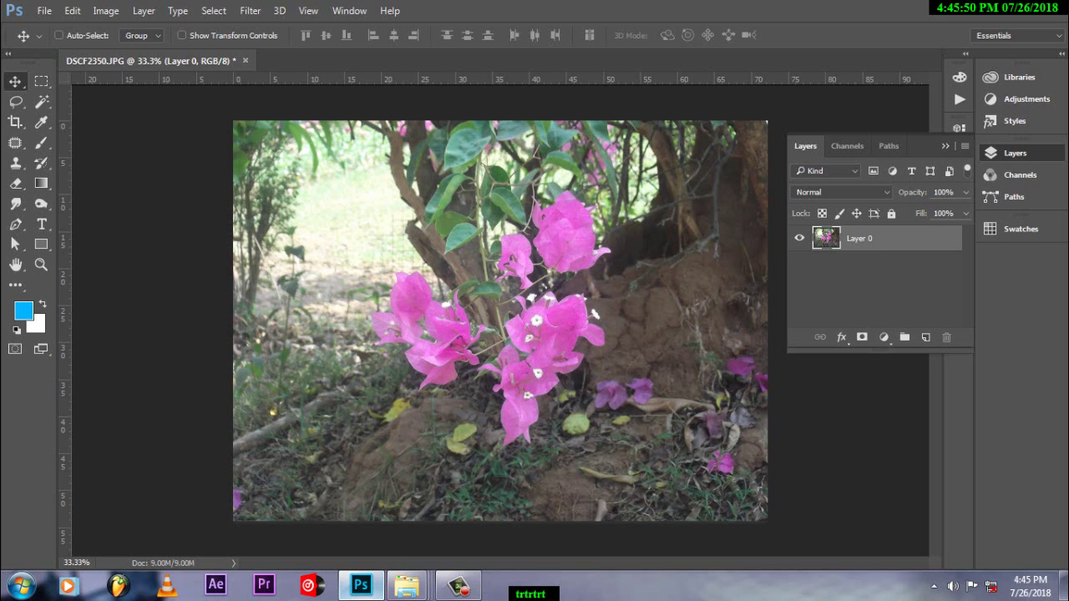
pyautogui.click(1022, 153)
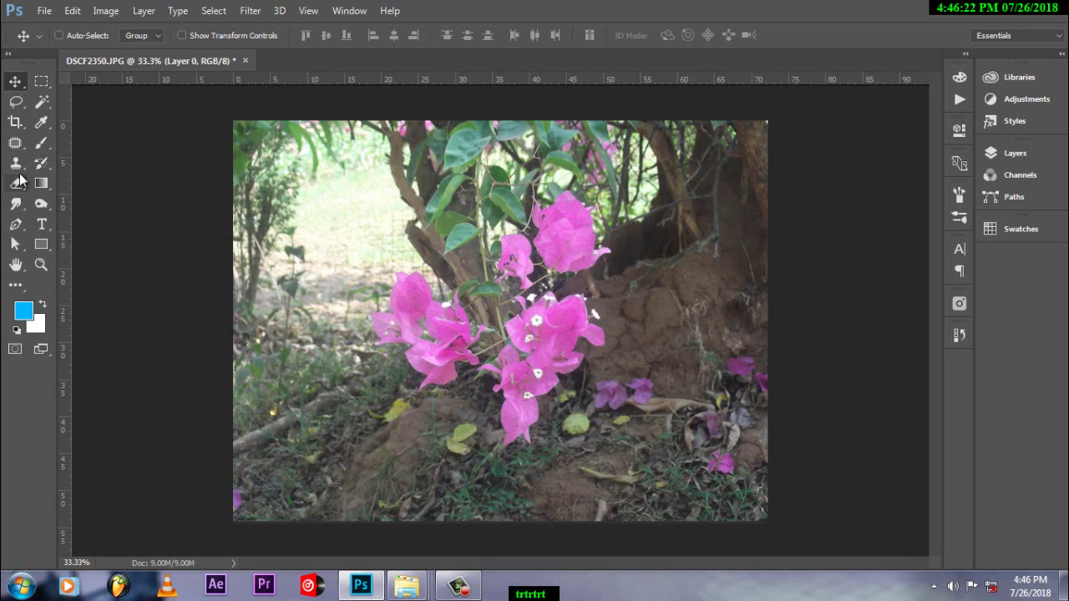
# Spot-heal the purple fragments at the bottom-left and bottom-right, show Layers, and duplicate Layer 0
pyautogui.moveTo(15, 143)
pyautogui.mouseDown()
pyautogui.moveTo(59, 160)
pyautogui.moveTo(75, 142)
pyautogui.mouseUp()
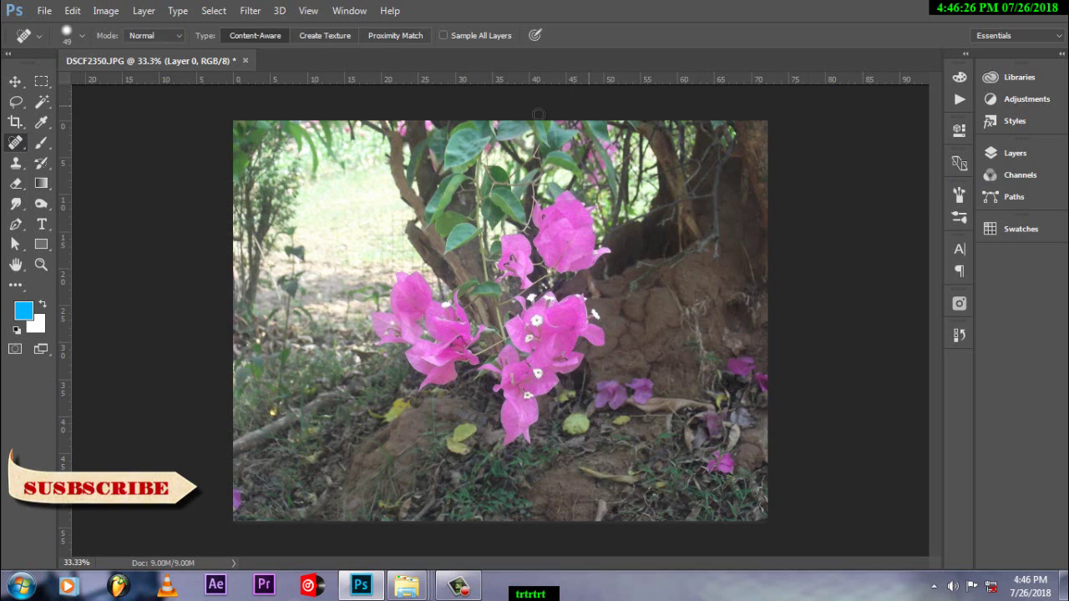
pyautogui.click(238, 501)
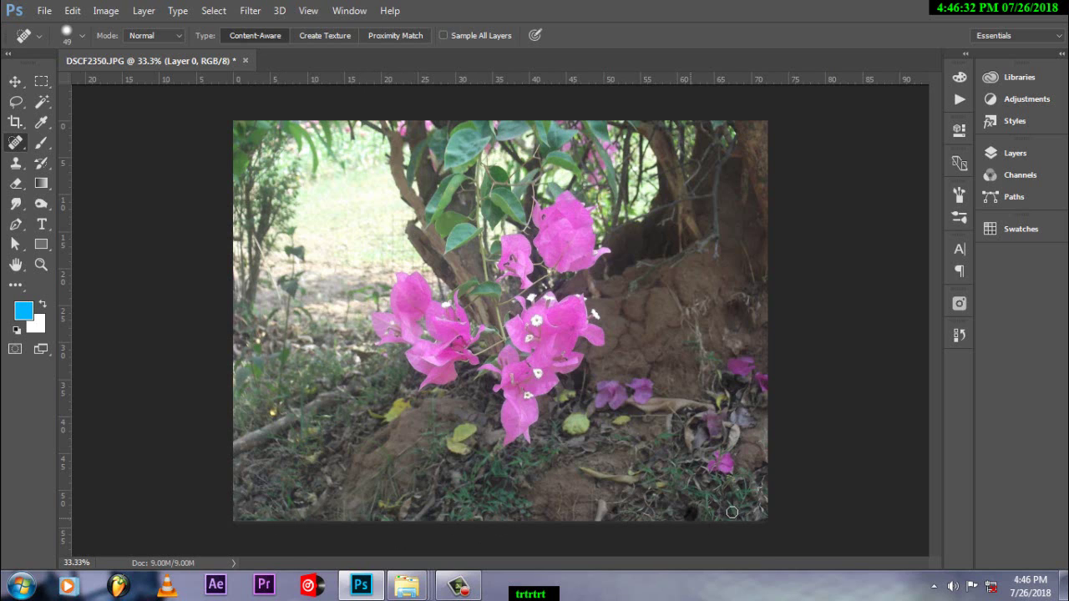
pyautogui.click(601, 506)
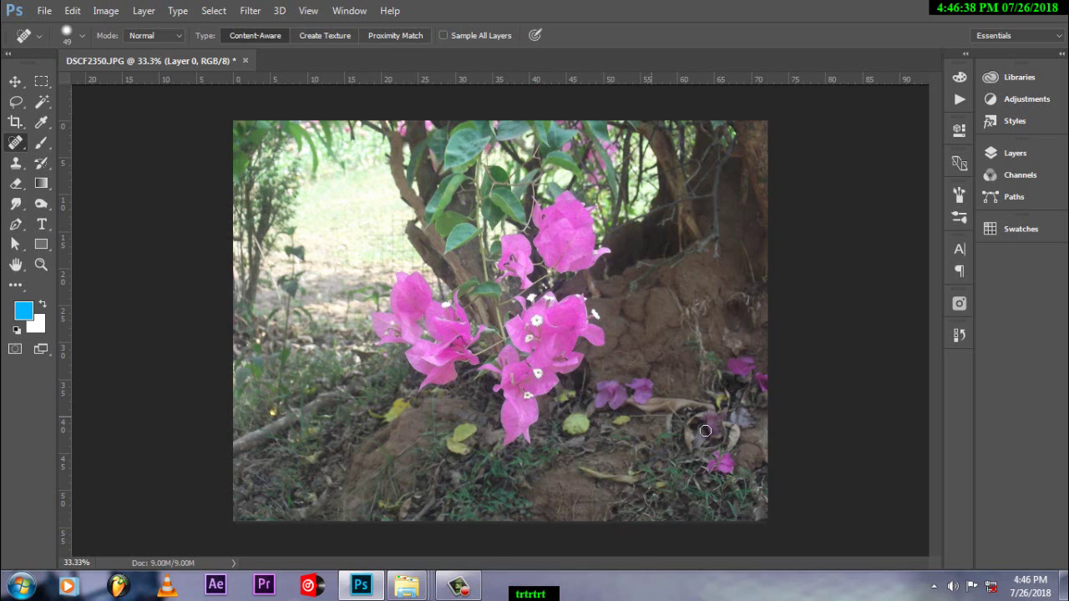
pyautogui.click(1017, 156)
pyautogui.hotkey('ctrl', 'j')
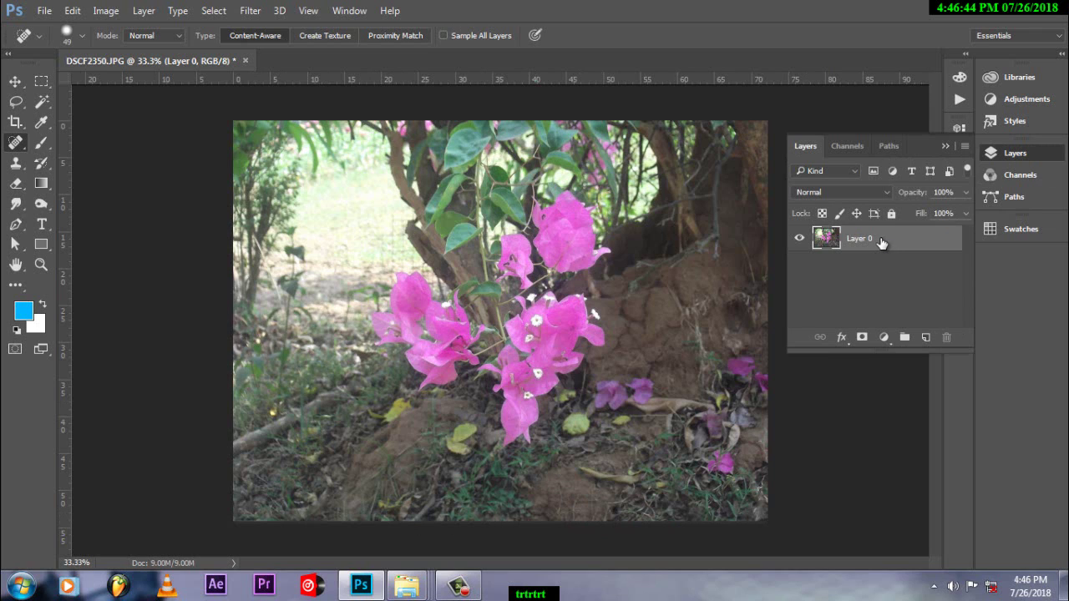
# Convert Layer 0 copy into a smart object from its layer menu
pyautogui.rightClick(910, 238)
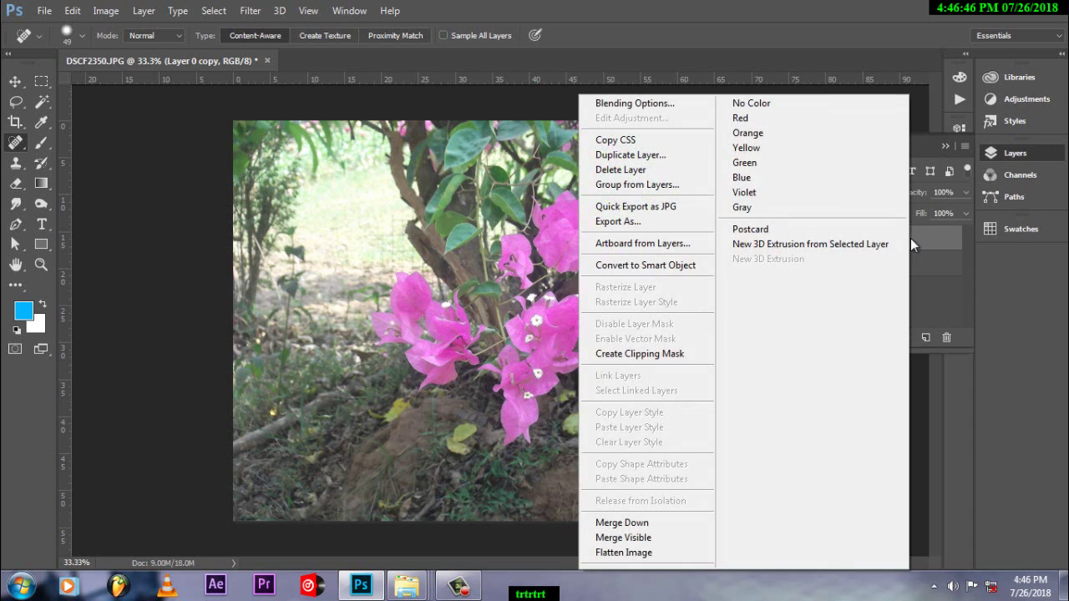
pyautogui.click(675, 266)
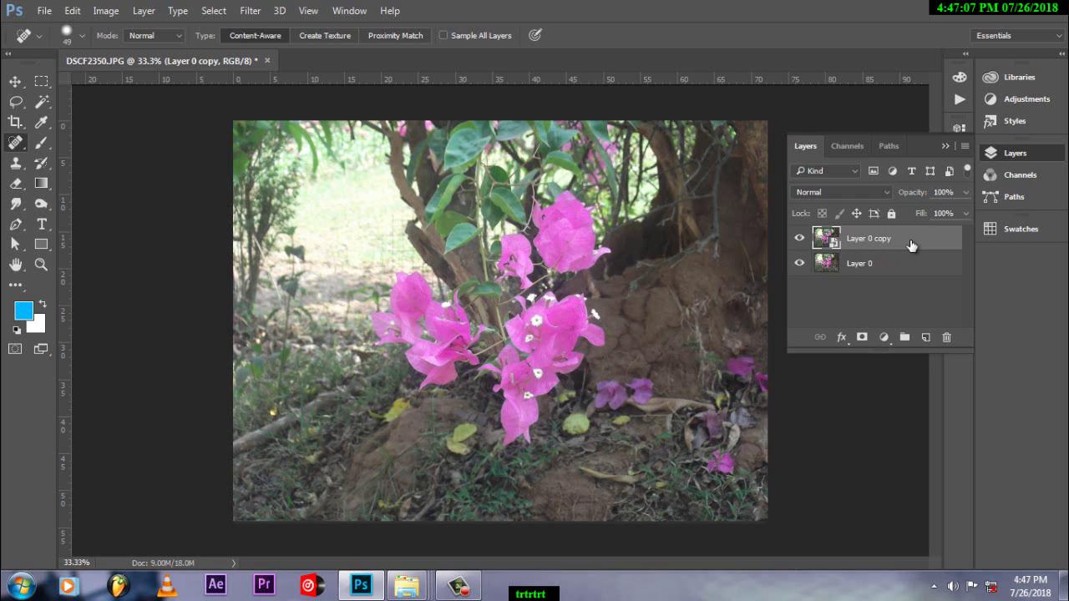
# Open the Camera Raw Filter and step through its tabs to Camera Calibration's Process list
pyautogui.click(258, 12)
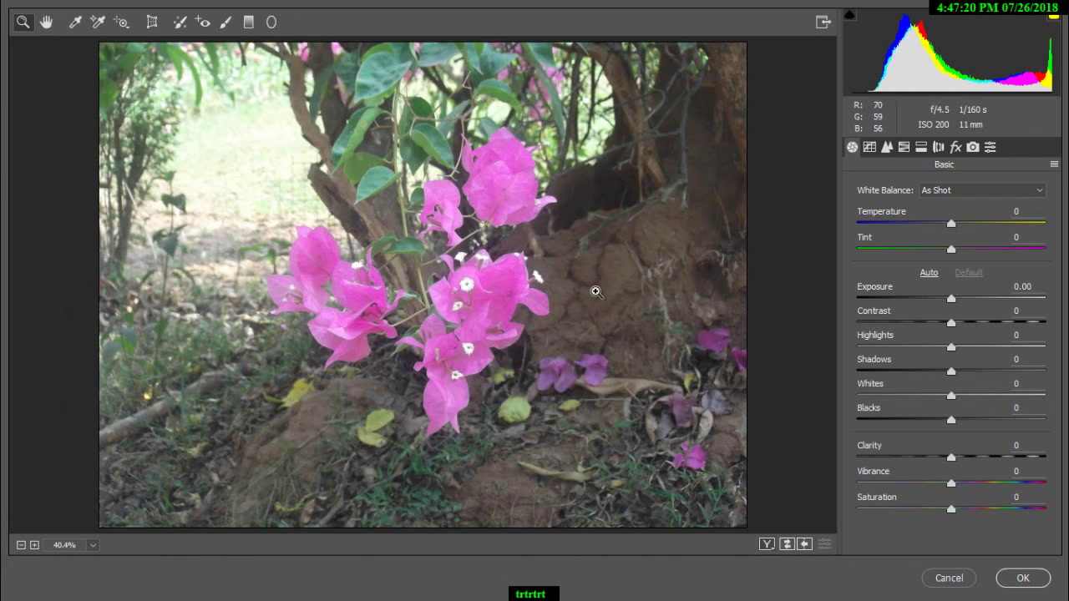
pyautogui.click(868, 148)
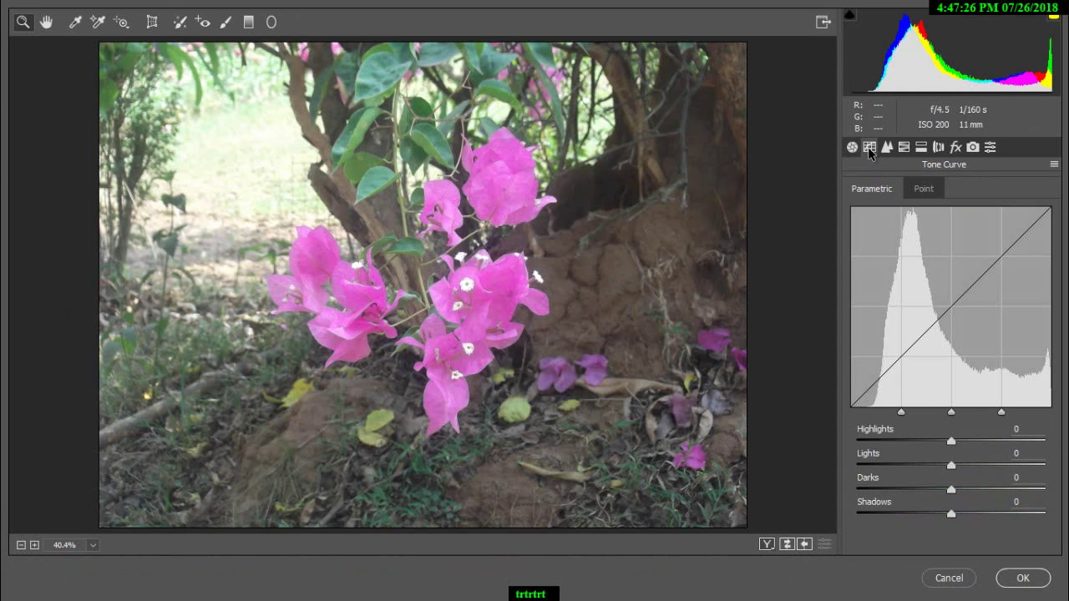
pyautogui.click(887, 147)
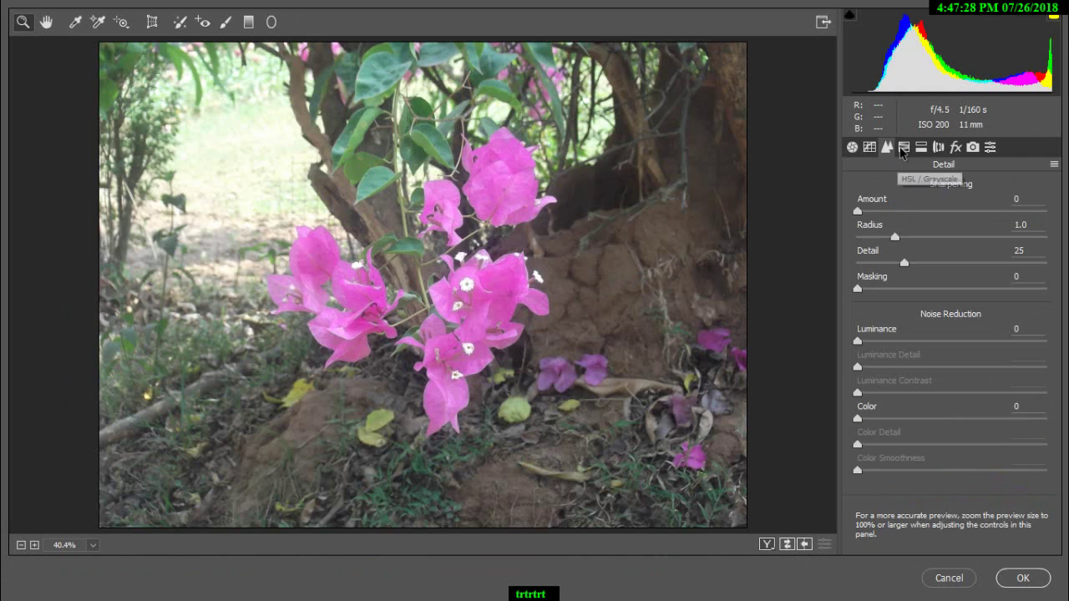
pyautogui.click(904, 149)
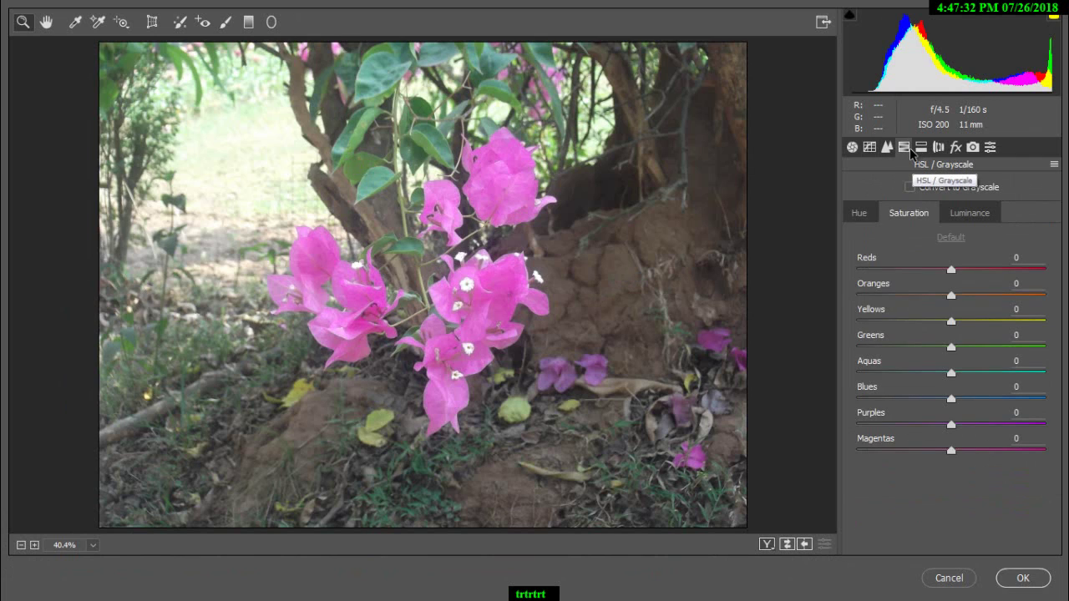
pyautogui.click(920, 147)
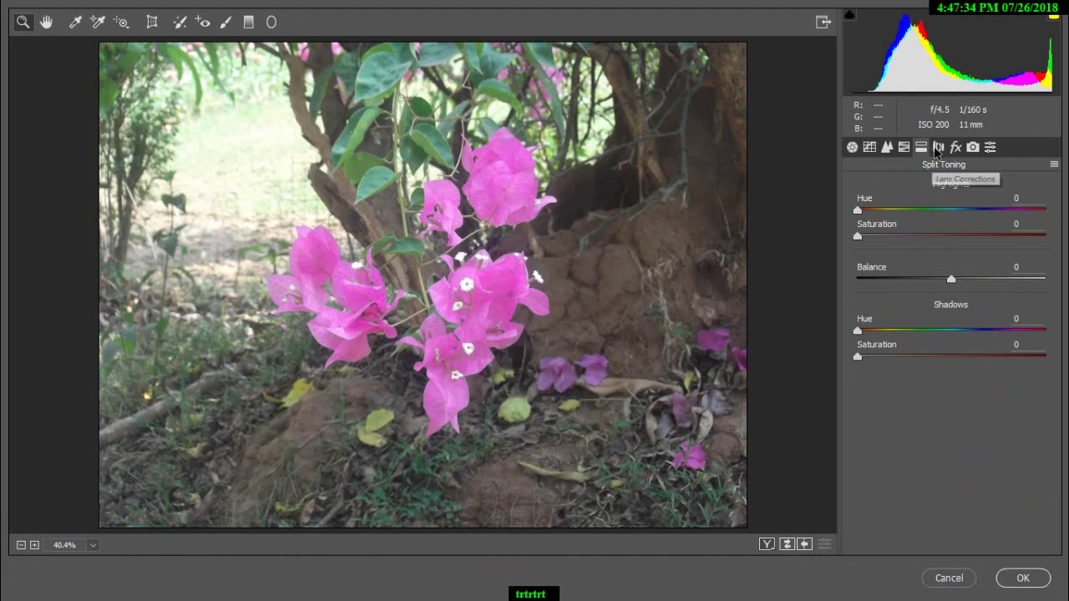
pyautogui.click(938, 149)
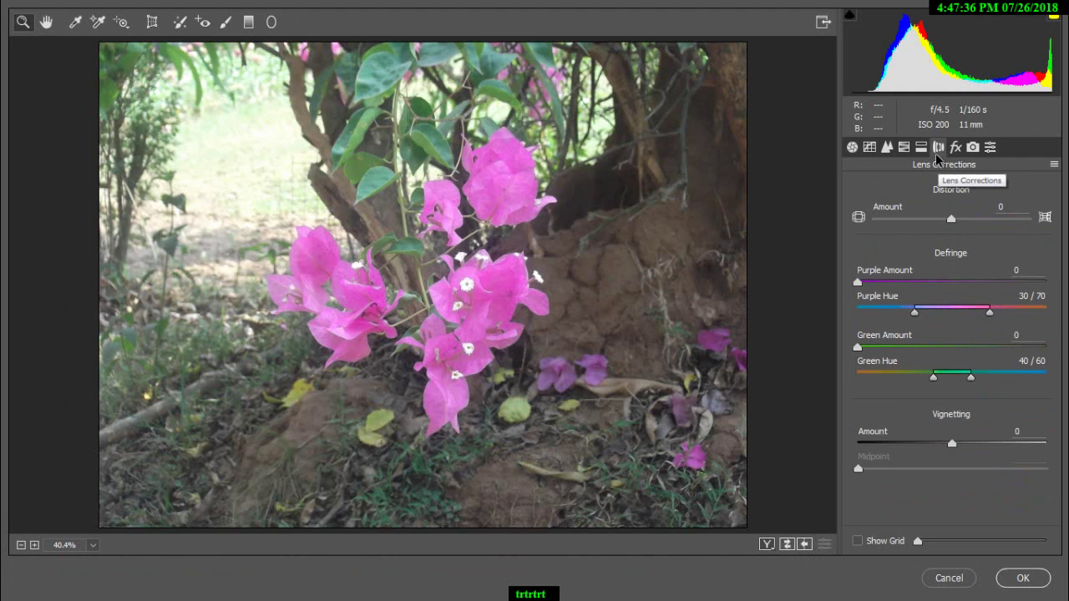
pyautogui.click(956, 148)
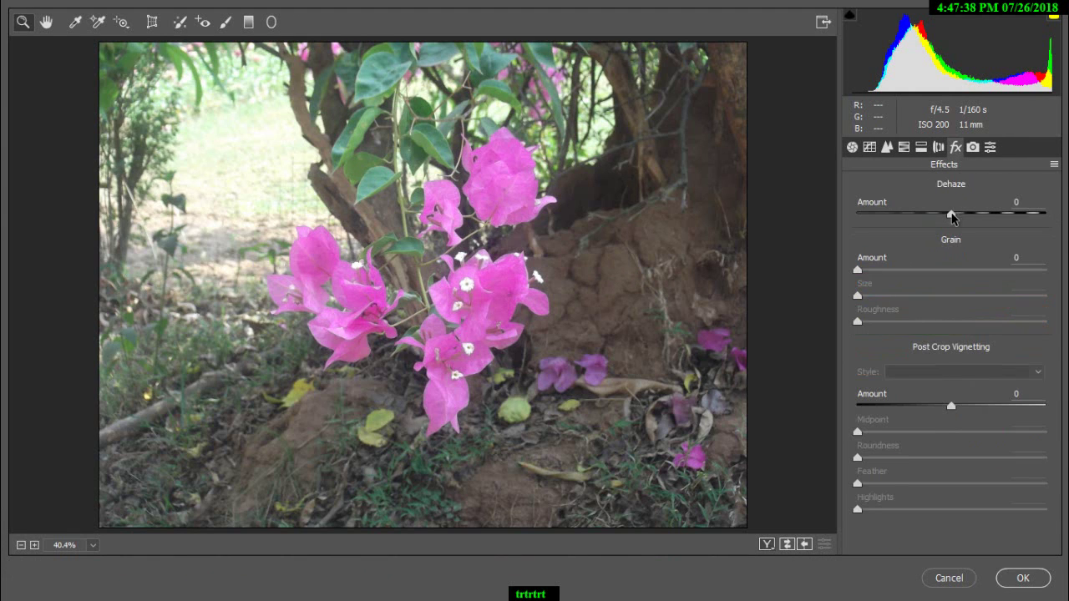
pyautogui.click(972, 151)
pyautogui.click(968, 197)
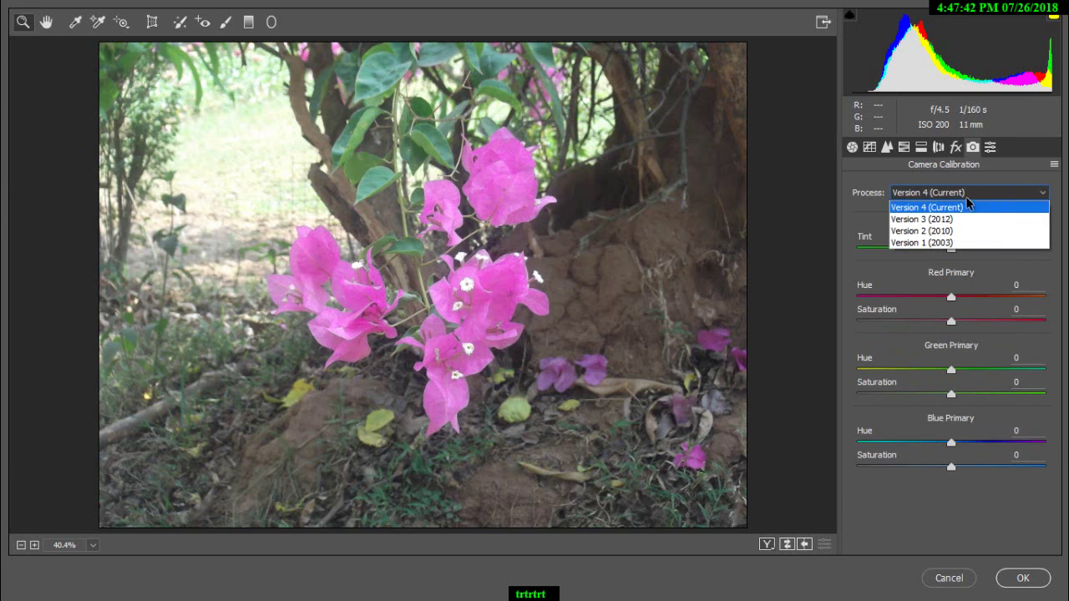
# Keep Process Version 4 and set Blue Hue -100, Blue Saturation +23, Red Hue -67, Green Hue -74
pyautogui.click(967, 206)
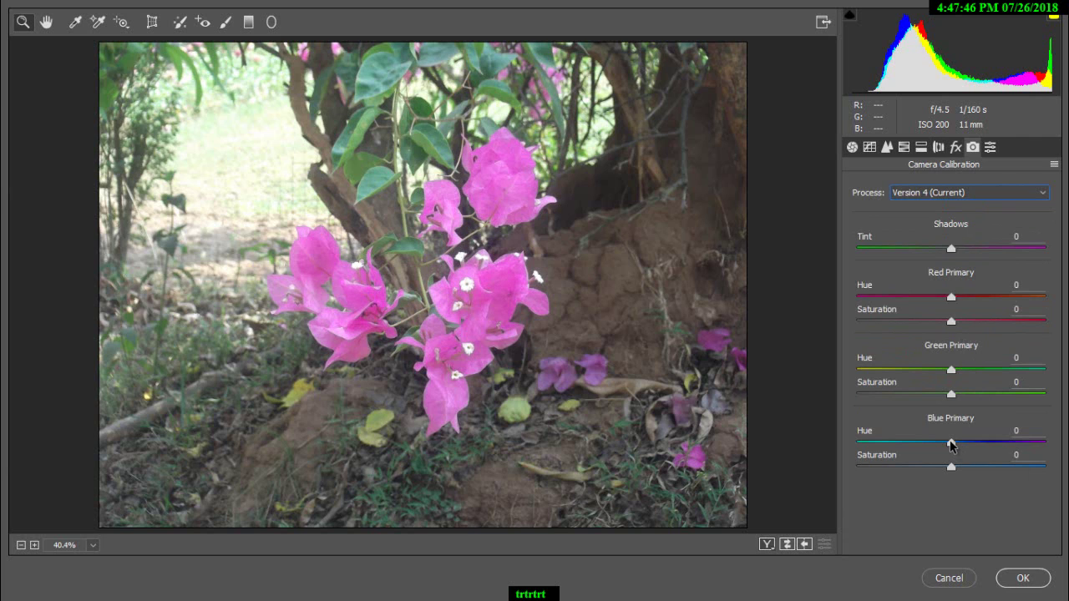
pyautogui.moveTo(951, 446); pyautogui.dragTo(851, 442)
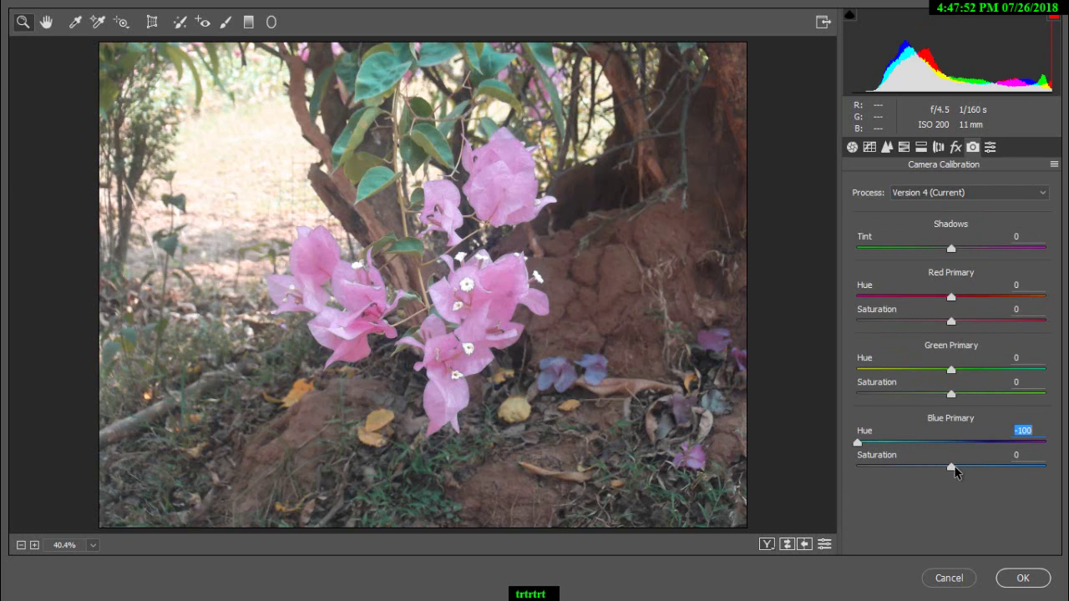
pyautogui.moveTo(951, 466); pyautogui.dragTo(977, 473)
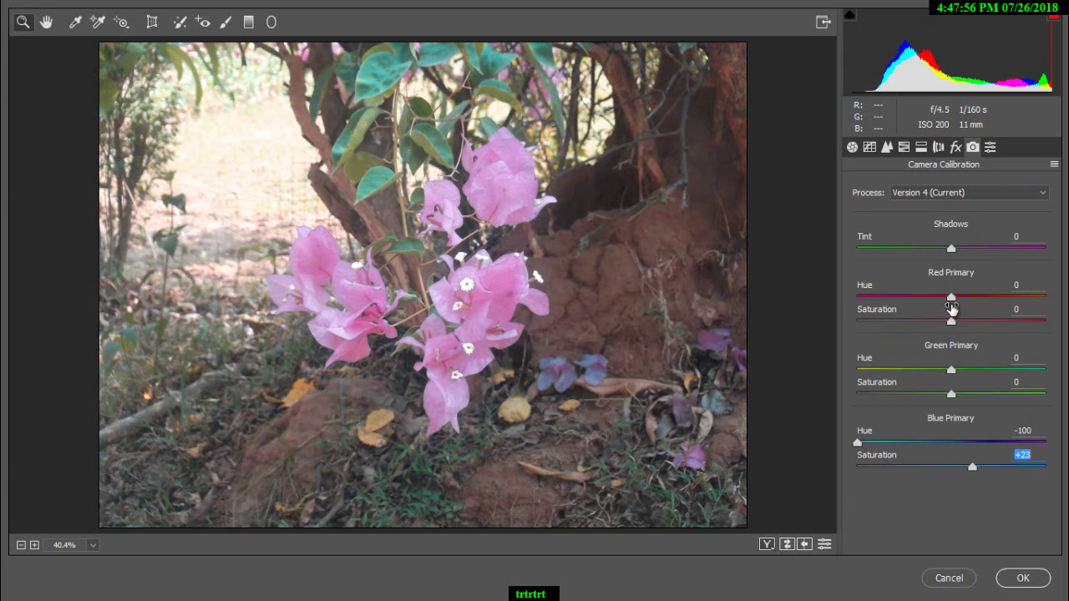
pyautogui.moveTo(951, 306); pyautogui.dragTo(890, 306)
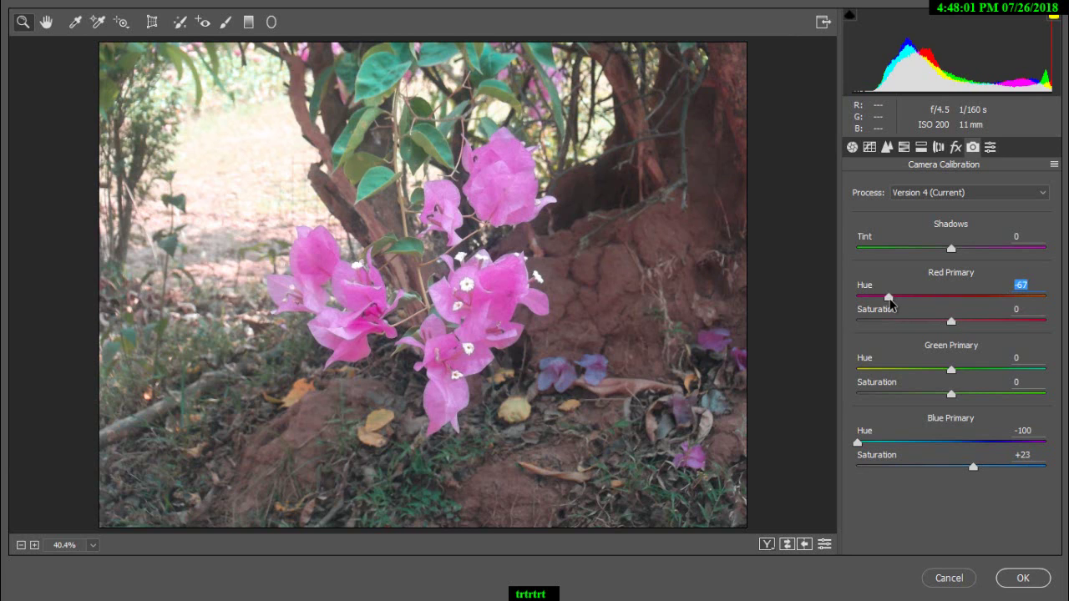
pyautogui.moveTo(951, 369); pyautogui.dragTo(878, 370)
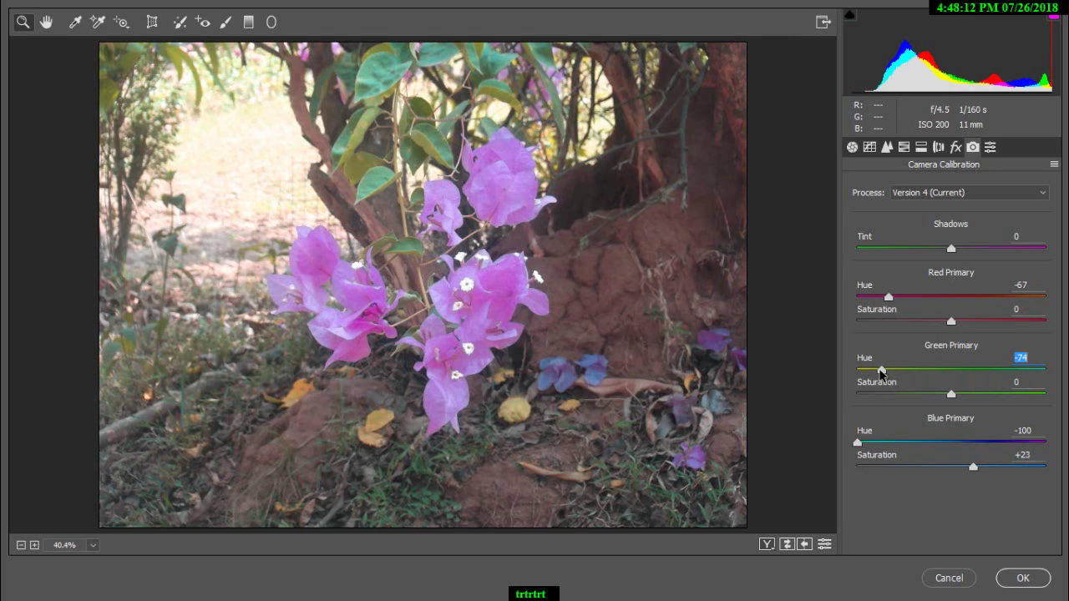
# Add a touch of Dehaze in Effects and set Detail sharpening Amount to 40
pyautogui.click(956, 147)
pyautogui.moveTo(951, 215)
pyautogui.mouseDown()
pyautogui.moveTo(992, 215)
pyautogui.moveTo(960, 217)
pyautogui.mouseUp()
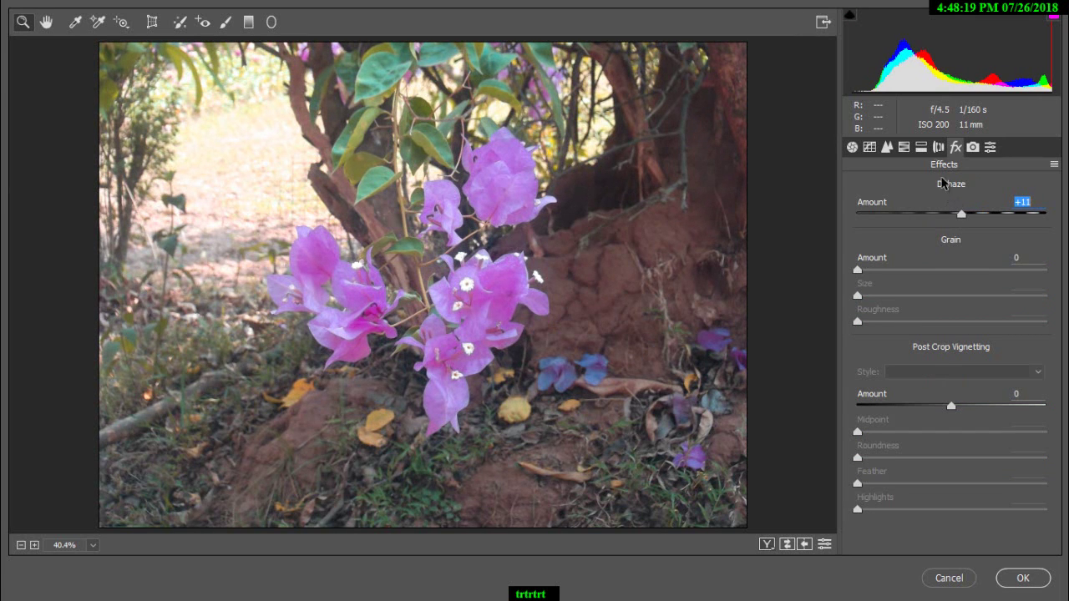
pyautogui.click(921, 148)
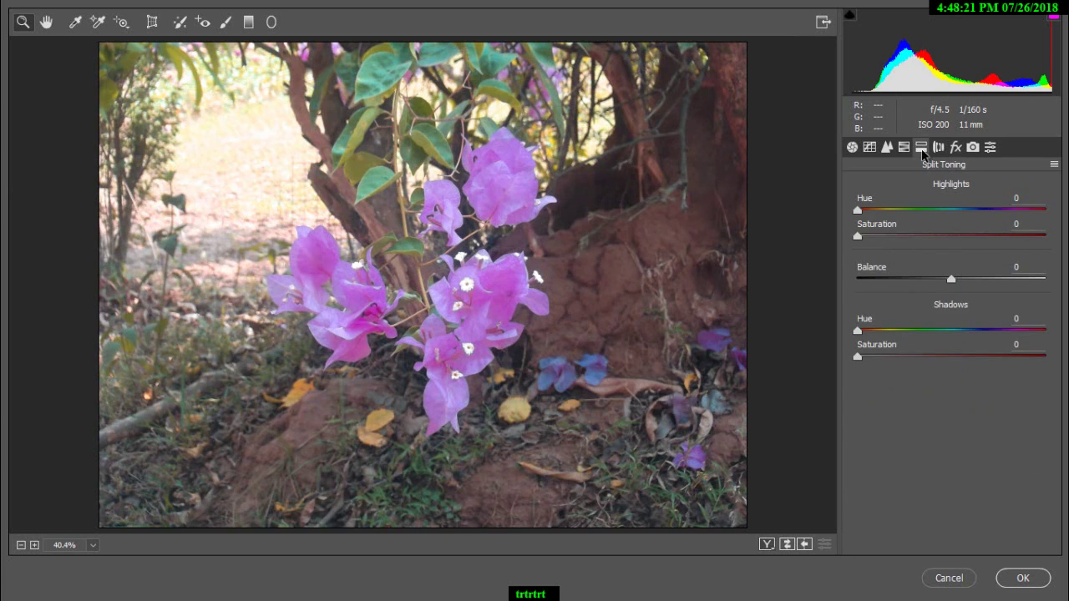
pyautogui.click(904, 147)
pyautogui.click(887, 147)
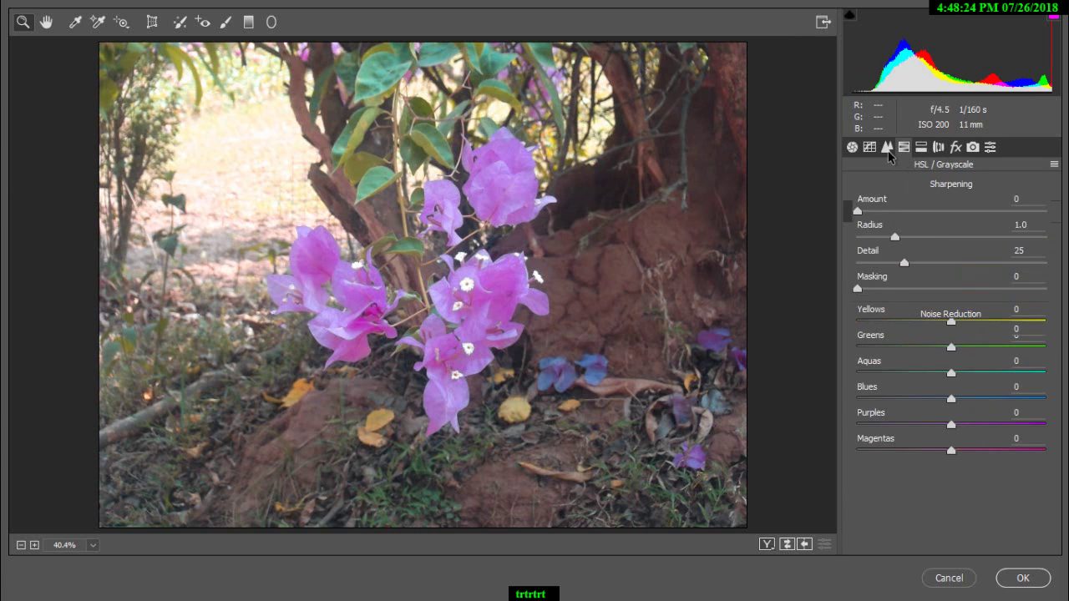
pyautogui.moveTo(862, 213); pyautogui.dragTo(902, 223)
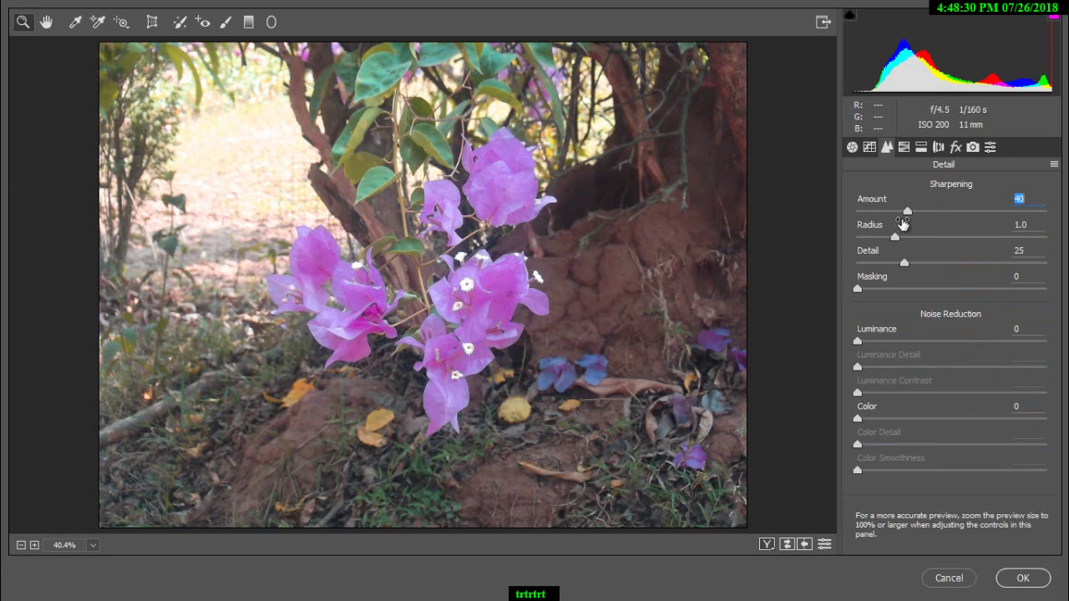
# In Basic, set Blacks -35, Contrast +11, Highlights -33, Shadows +18 and Clarity +9
pyautogui.click(852, 147)
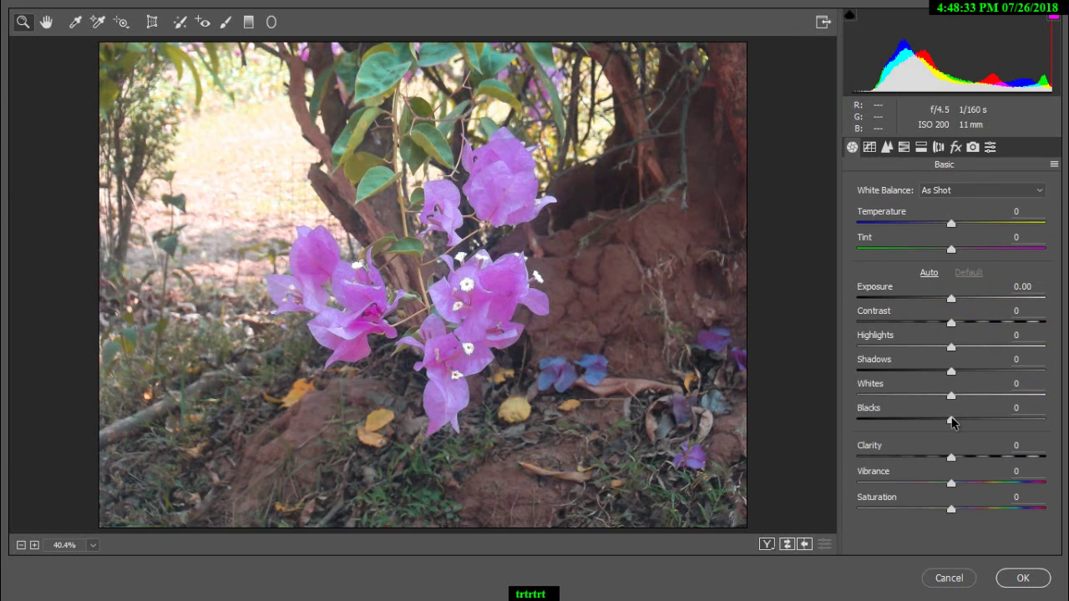
pyautogui.press('alt')
pyautogui.moveTo(950, 422); pyautogui.dragTo(916, 423)
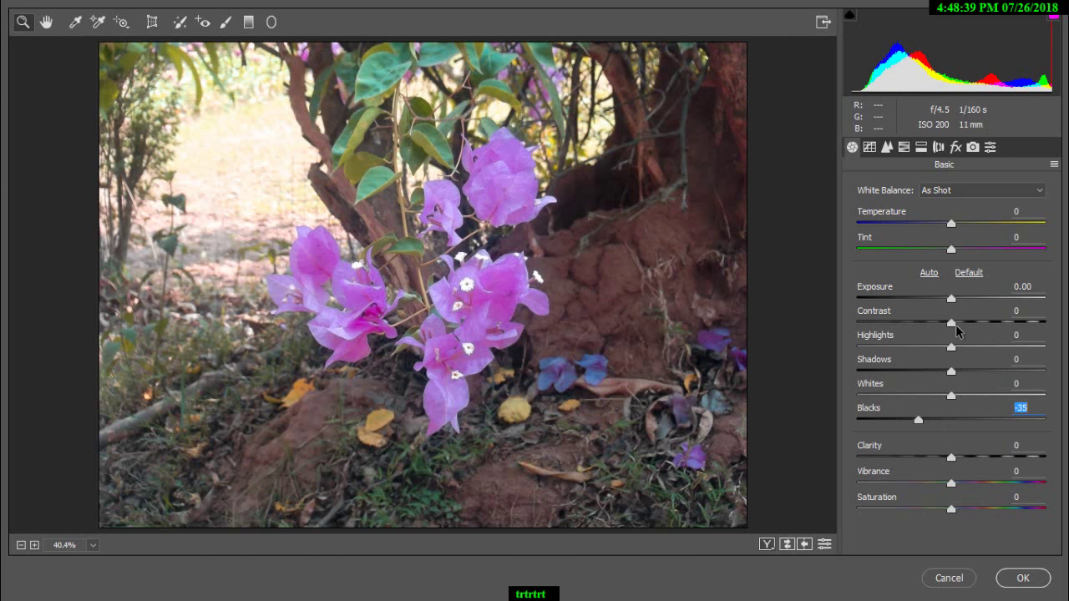
pyautogui.moveTo(950, 323); pyautogui.dragTo(920, 349)
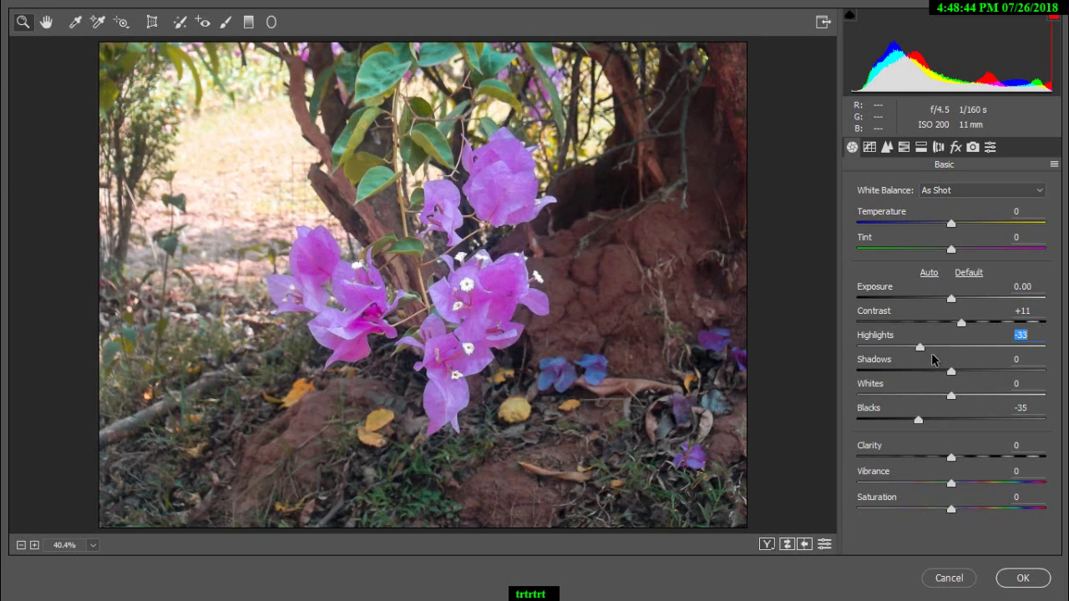
pyautogui.moveTo(966, 374); pyautogui.dragTo(970, 376)
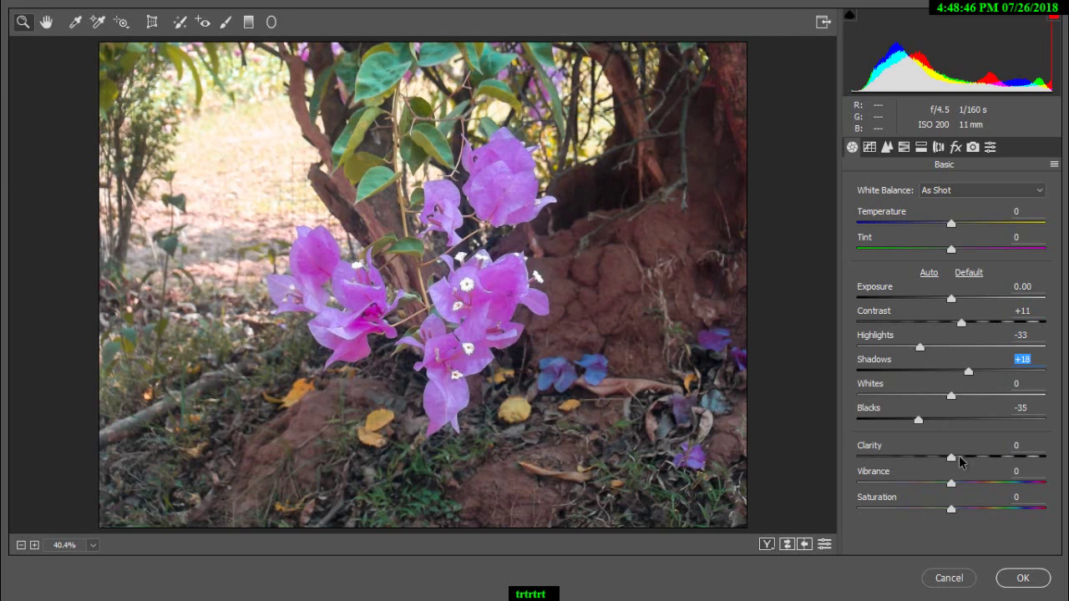
pyautogui.moveTo(950, 457)
pyautogui.mouseDown()
pyautogui.moveTo(977, 459)
pyautogui.moveTo(959, 458)
pyautogui.mouseUp()
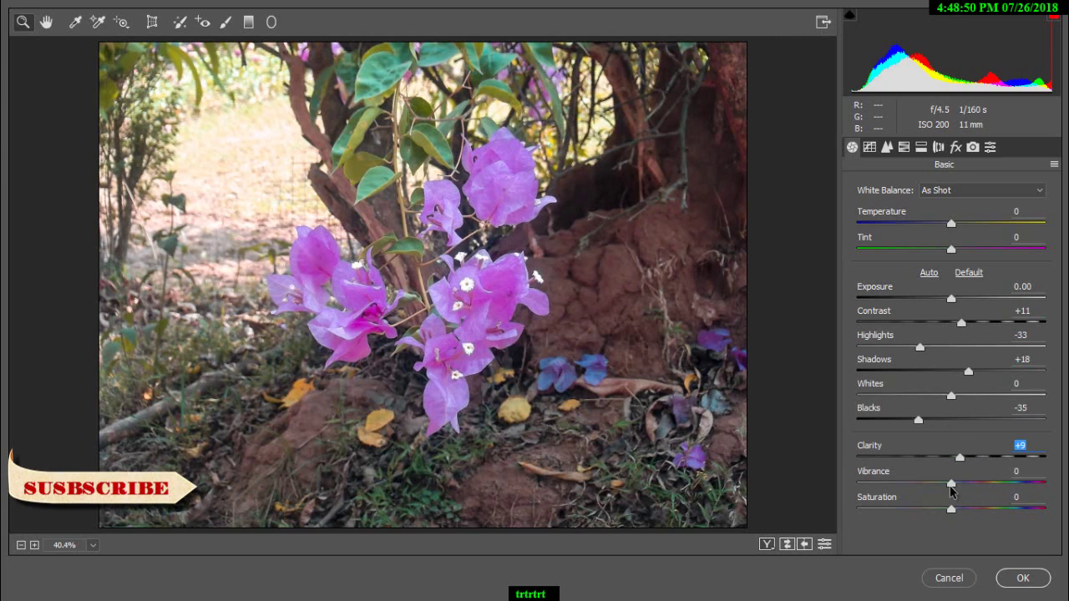
pyautogui.click(904, 149)
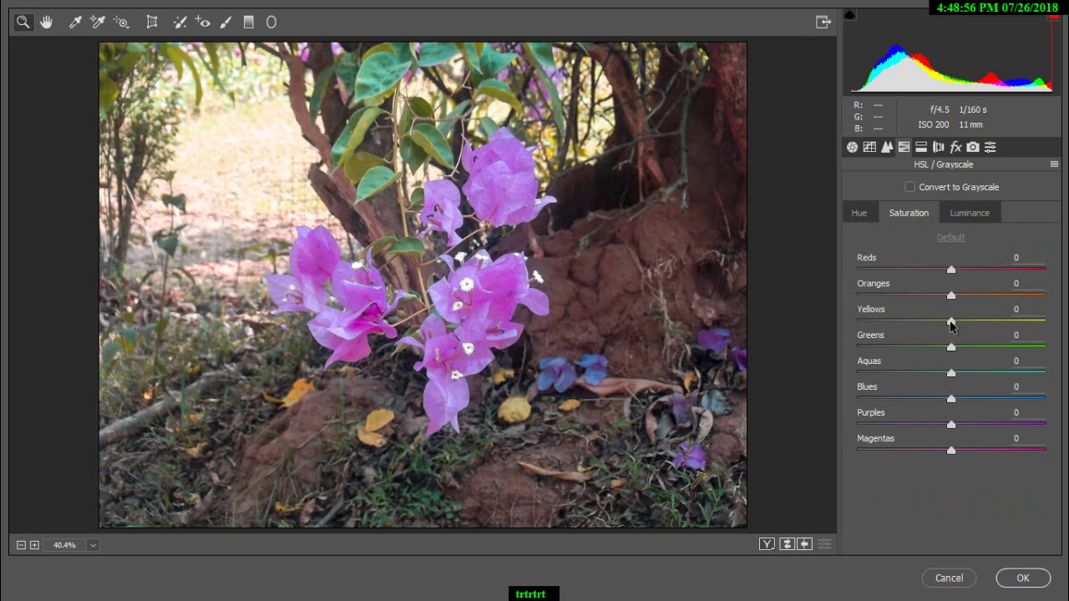
# Set HSL saturation to Yellows +42, Greens +36, Purples +44 and Magentas +20
pyautogui.moveTo(951, 323); pyautogui.dragTo(989, 326)
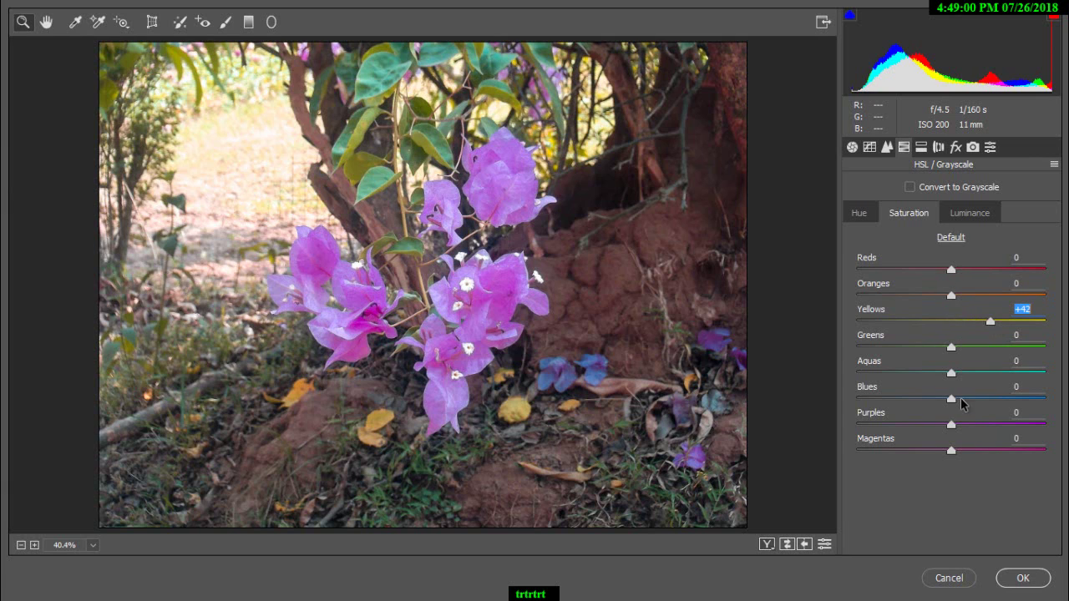
pyautogui.moveTo(951, 424); pyautogui.dragTo(970, 450)
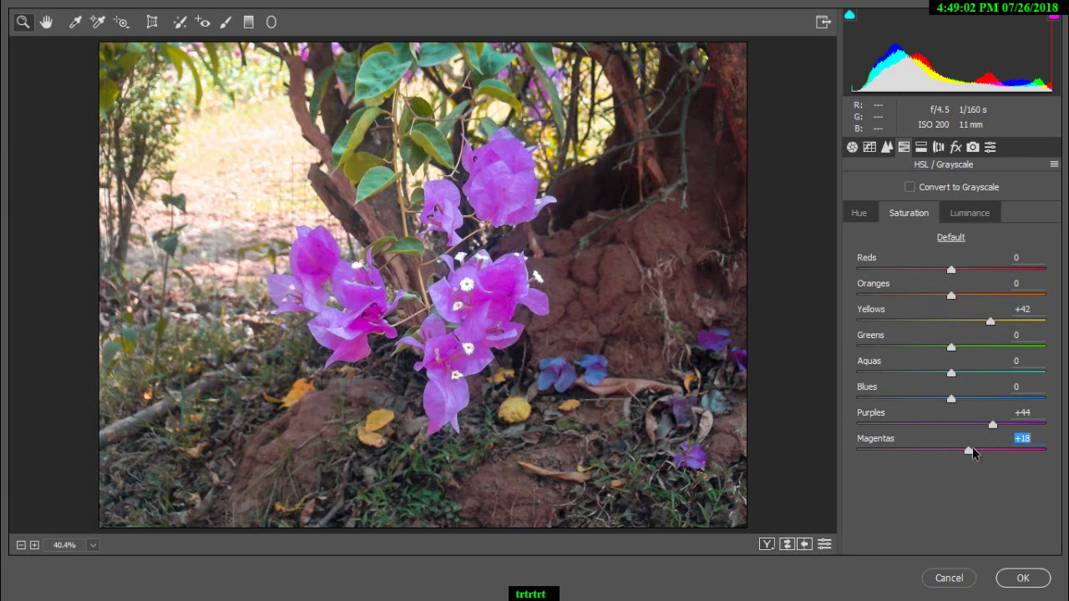
pyautogui.click(986, 347)
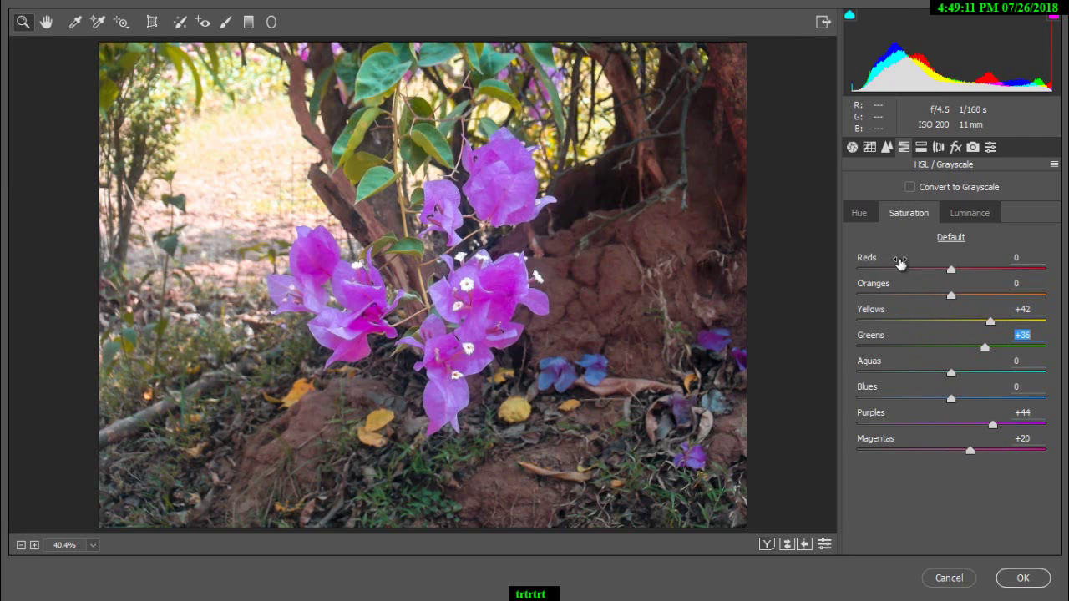
# Review the Camera Raw tabs, raise Clarity to +13, and apply the filter with OK
pyautogui.click(871, 148)
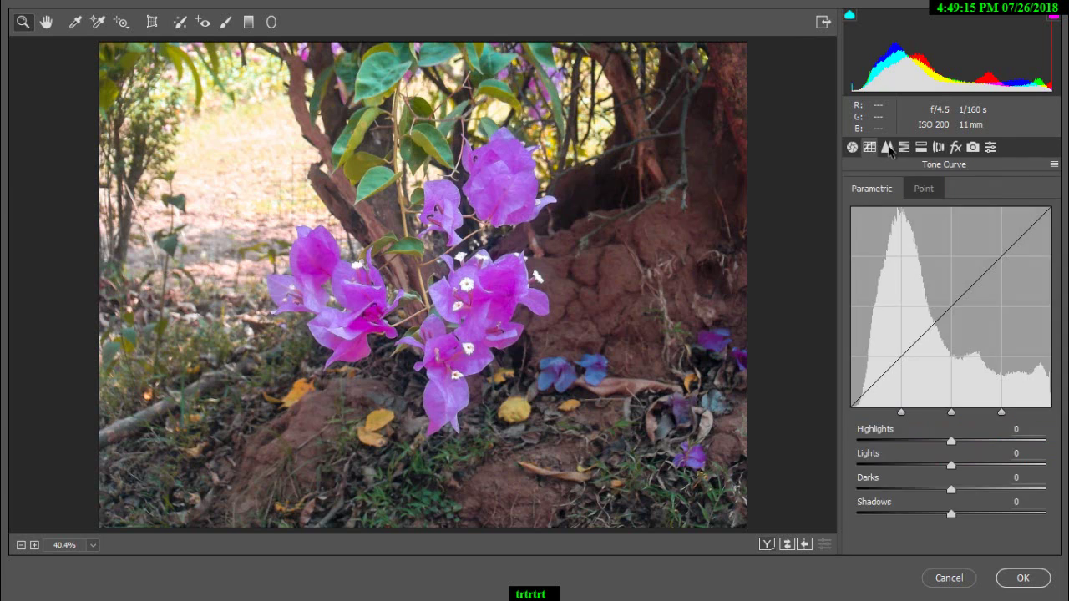
pyautogui.click(886, 147)
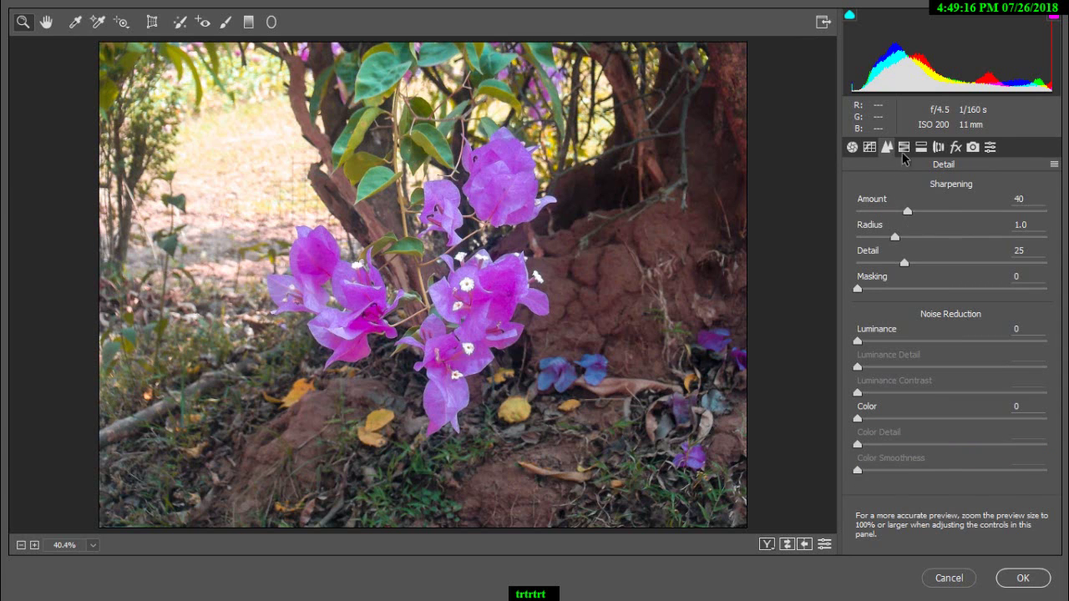
pyautogui.click(903, 147)
pyautogui.click(921, 148)
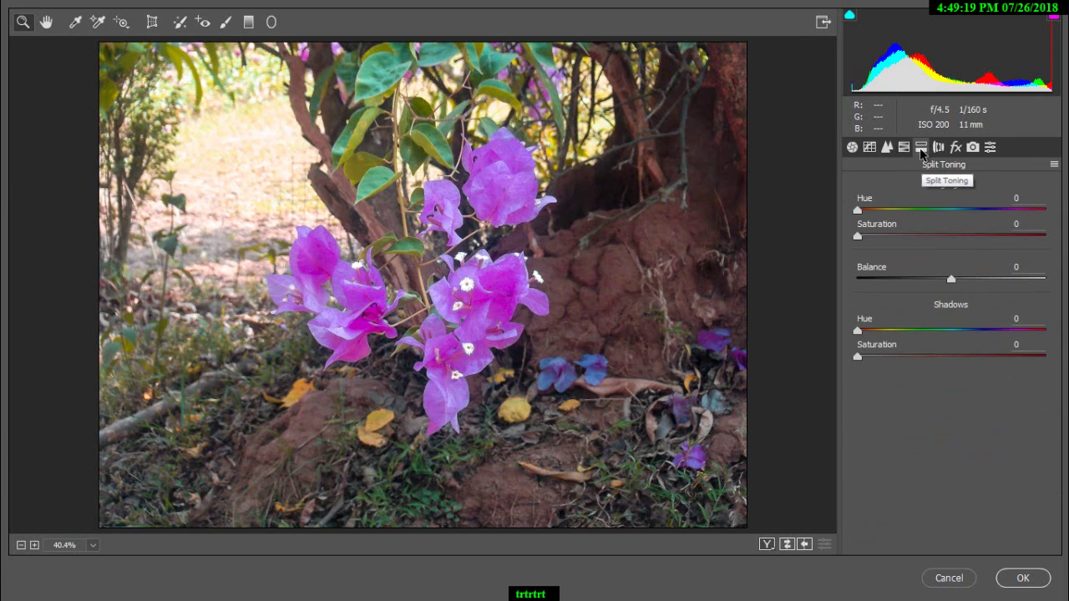
pyautogui.click(939, 148)
pyautogui.click(956, 148)
pyautogui.click(972, 148)
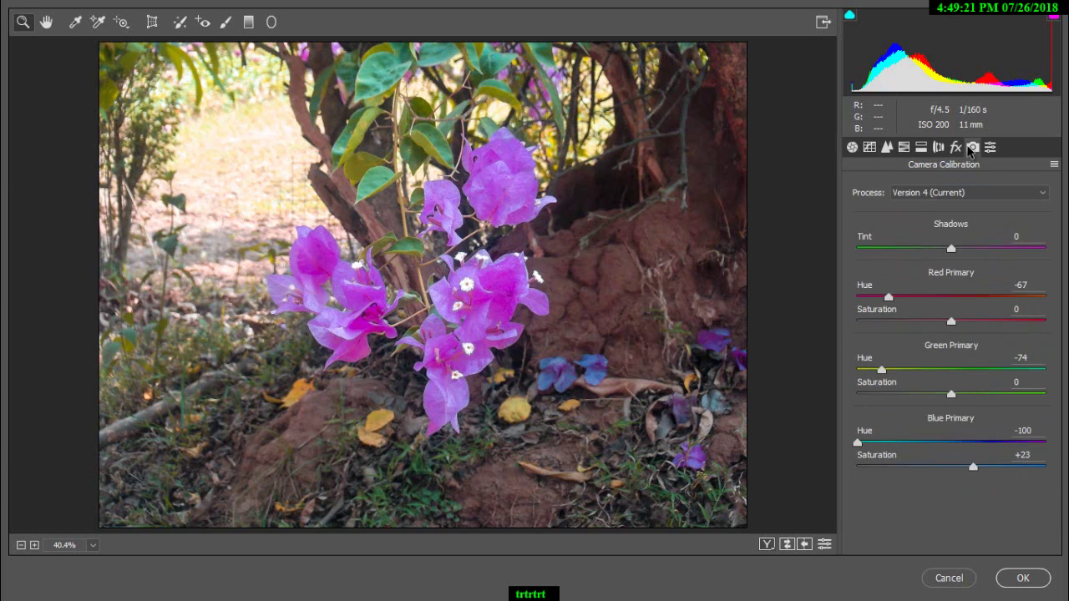
pyautogui.click(851, 148)
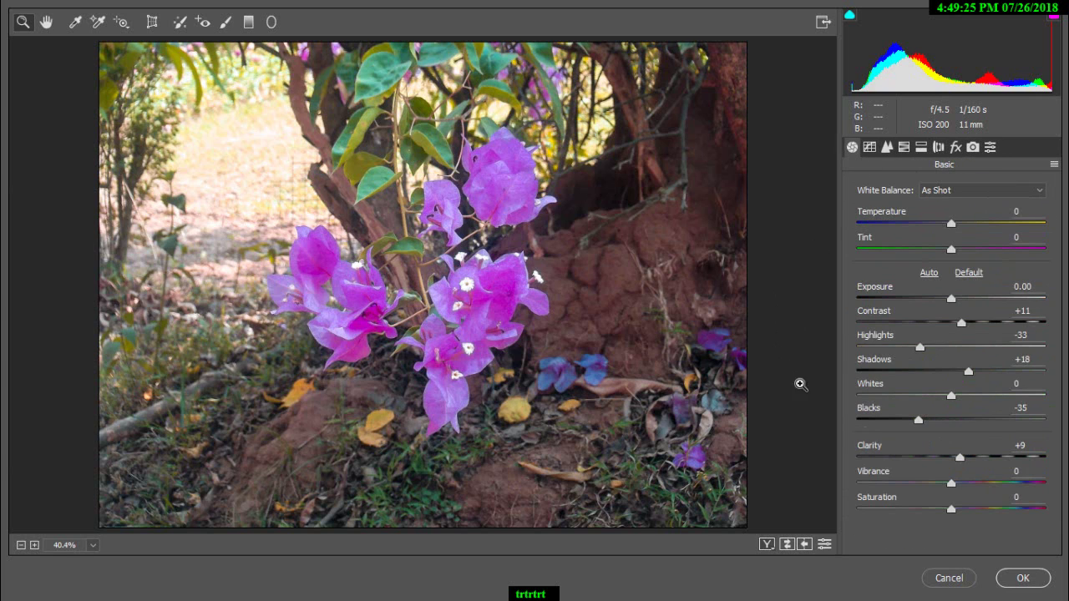
pyautogui.moveTo(960, 458); pyautogui.dragTo(964, 457)
pyautogui.click(1021, 577)
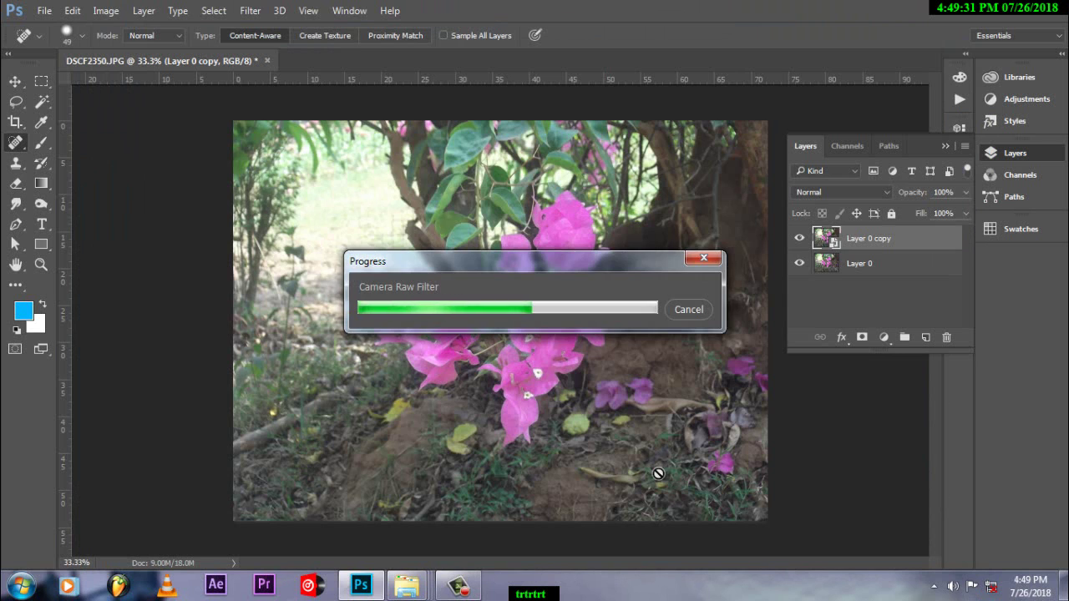
pyautogui.click(799, 240)
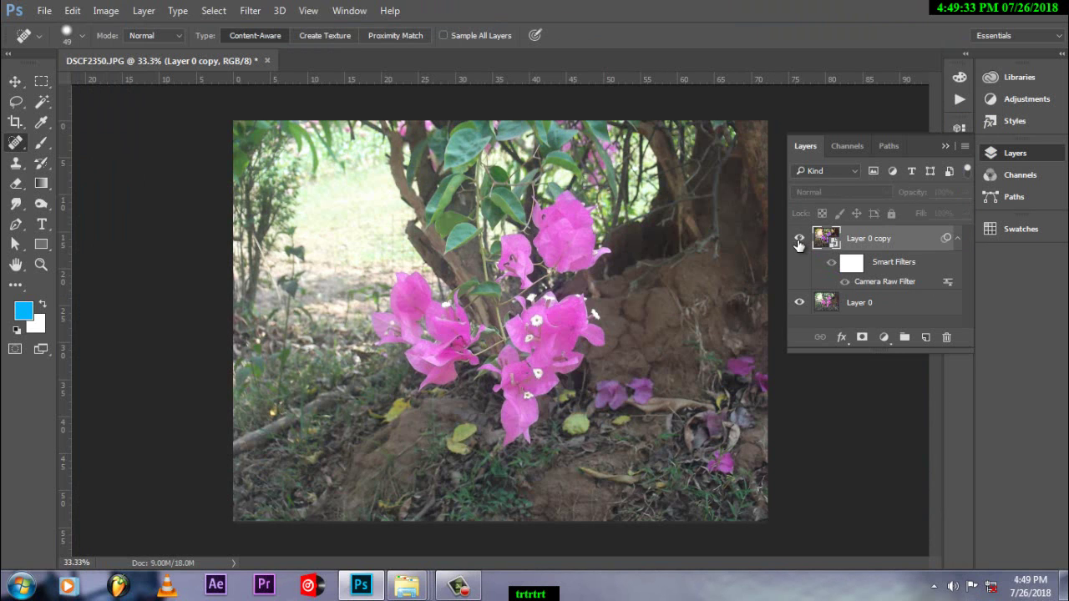
pyautogui.click(799, 240)
pyautogui.click(799, 239)
pyautogui.click(799, 240)
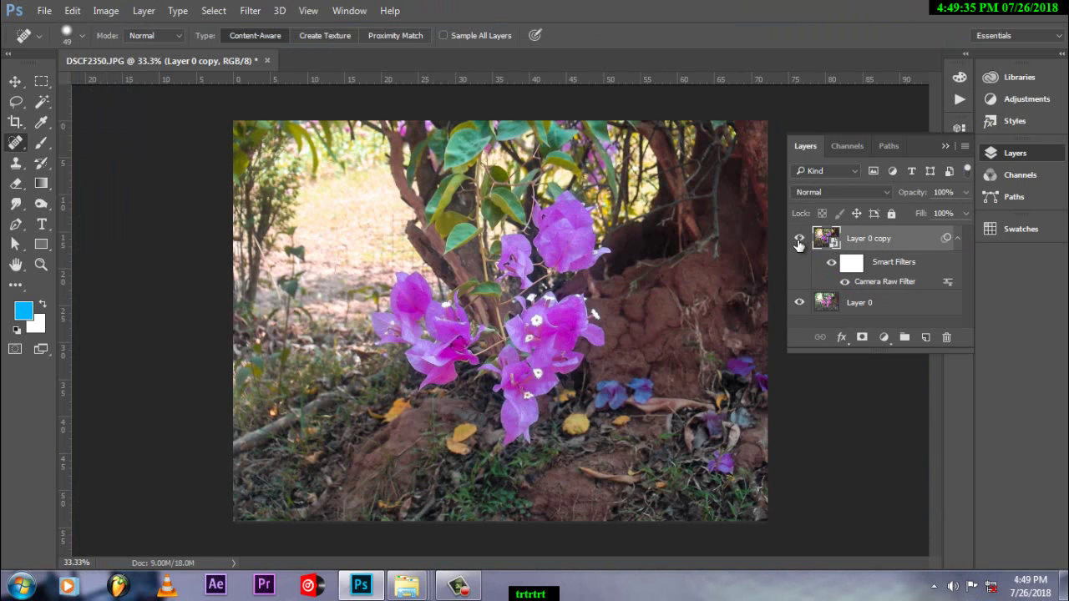
pyautogui.click(799, 240)
pyautogui.click(799, 239)
pyautogui.click(799, 239)
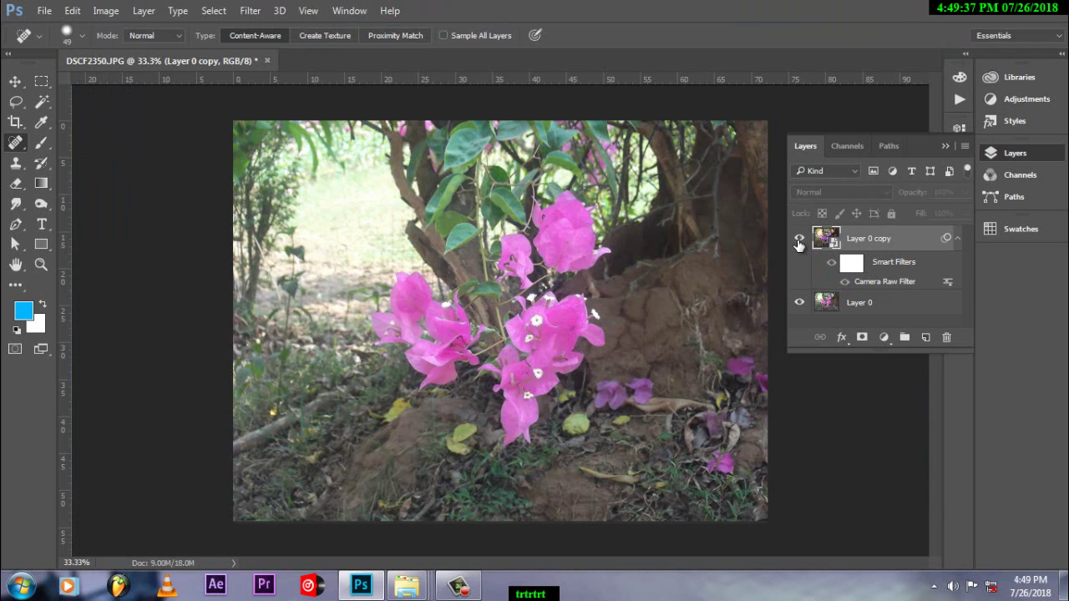
pyautogui.click(799, 240)
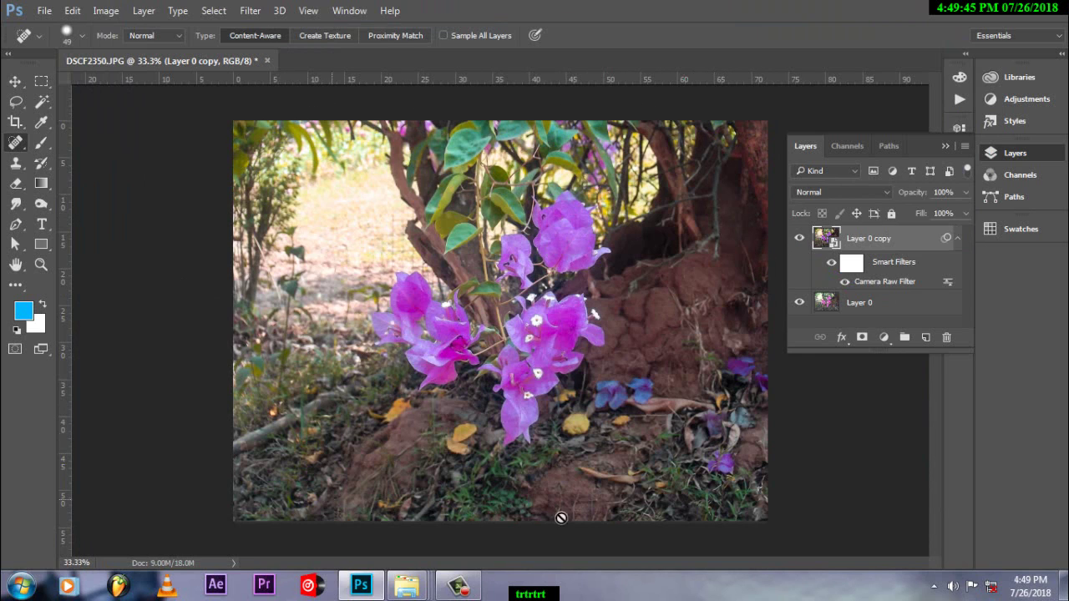
# Launch Color Efex Pro 4 from Filter > Nik Collection on the graded copy layer
pyautogui.click(249, 10)
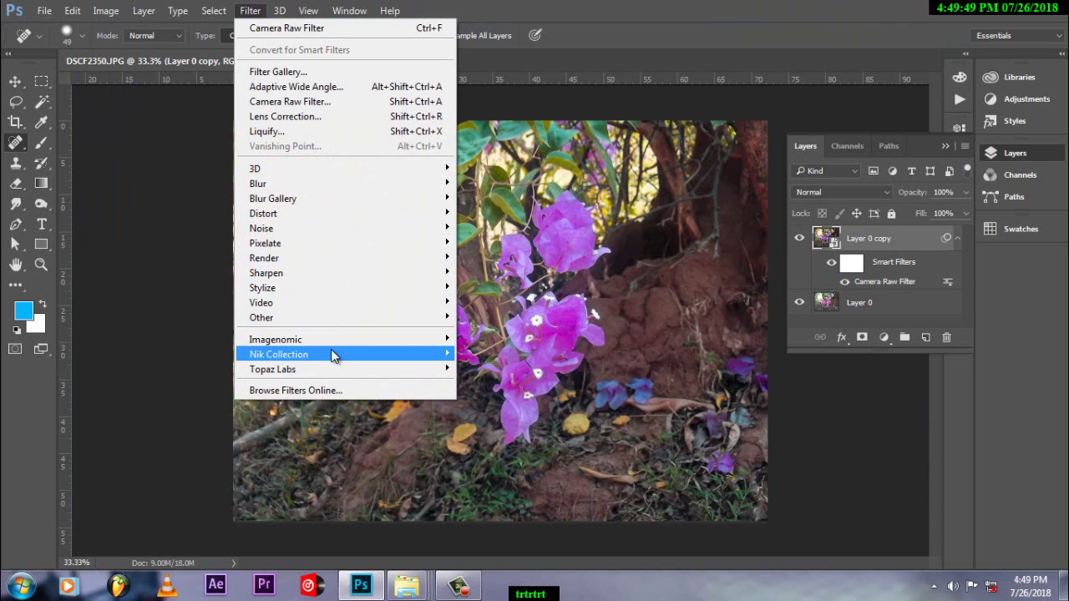
pyautogui.moveTo(331, 354)
pyautogui.click(495, 368)
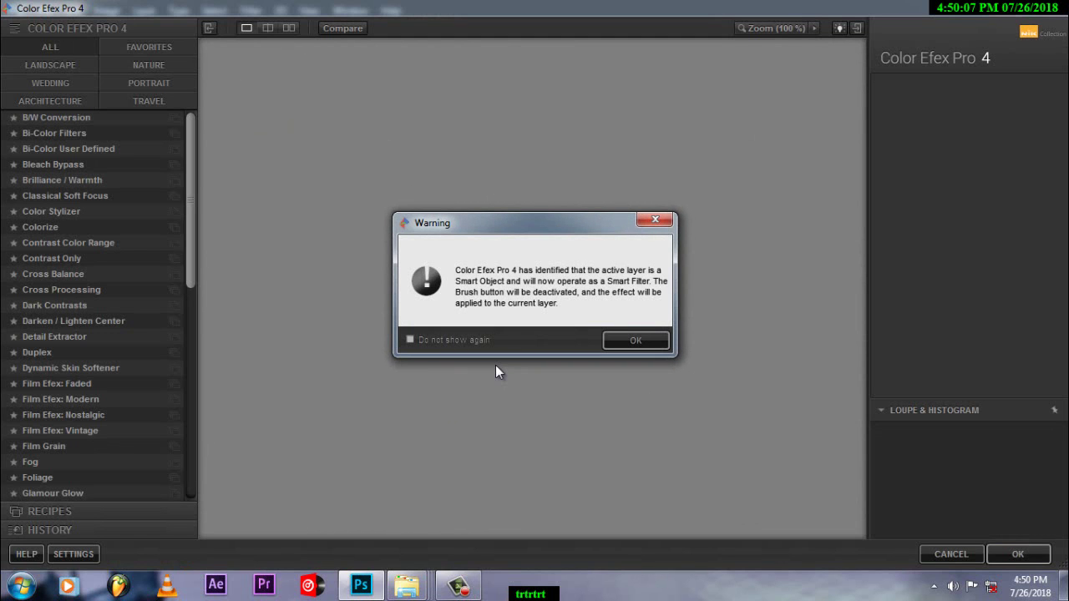
# Darken the lens vignette slightly, shift it toward a rectangle, and centre it on the photo
pyautogui.press('Return')
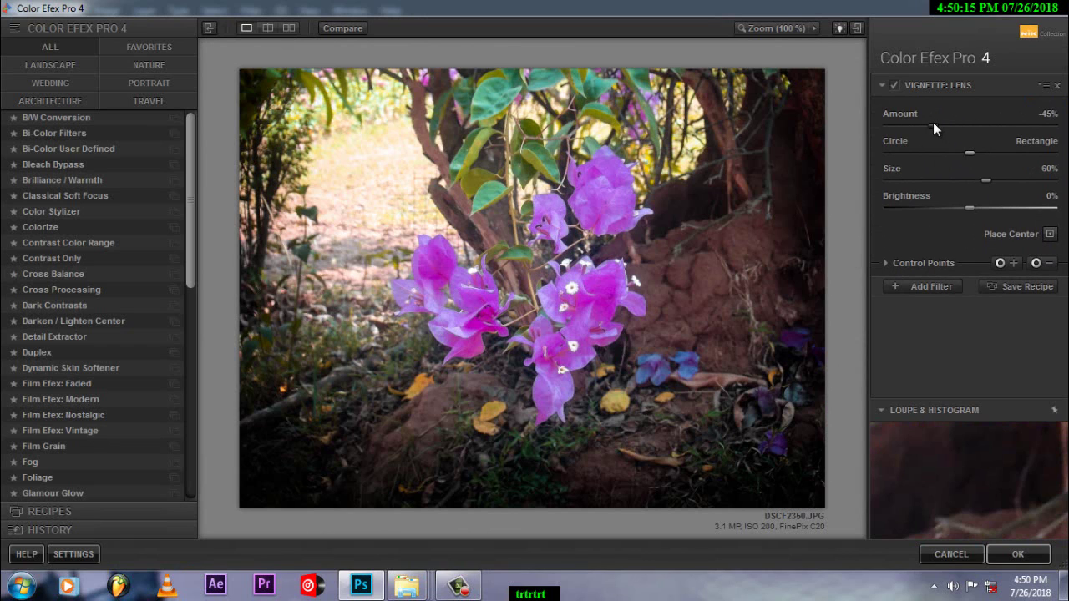
pyautogui.moveTo(943, 126); pyautogui.dragTo(940, 126)
pyautogui.moveTo(964, 152); pyautogui.dragTo(995, 152)
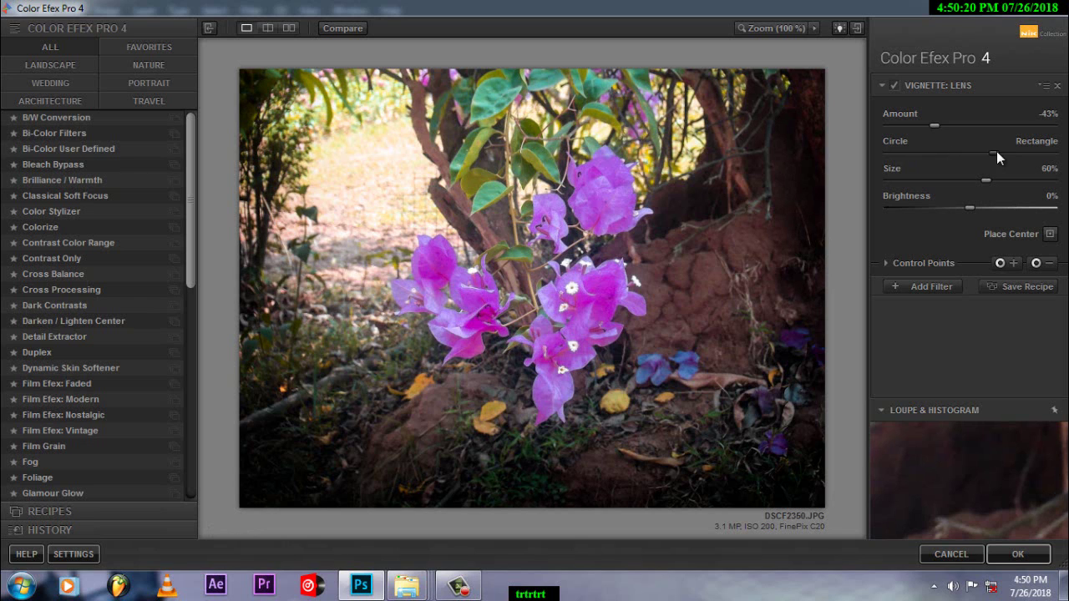
pyautogui.click(1049, 234)
pyautogui.click(559, 294)
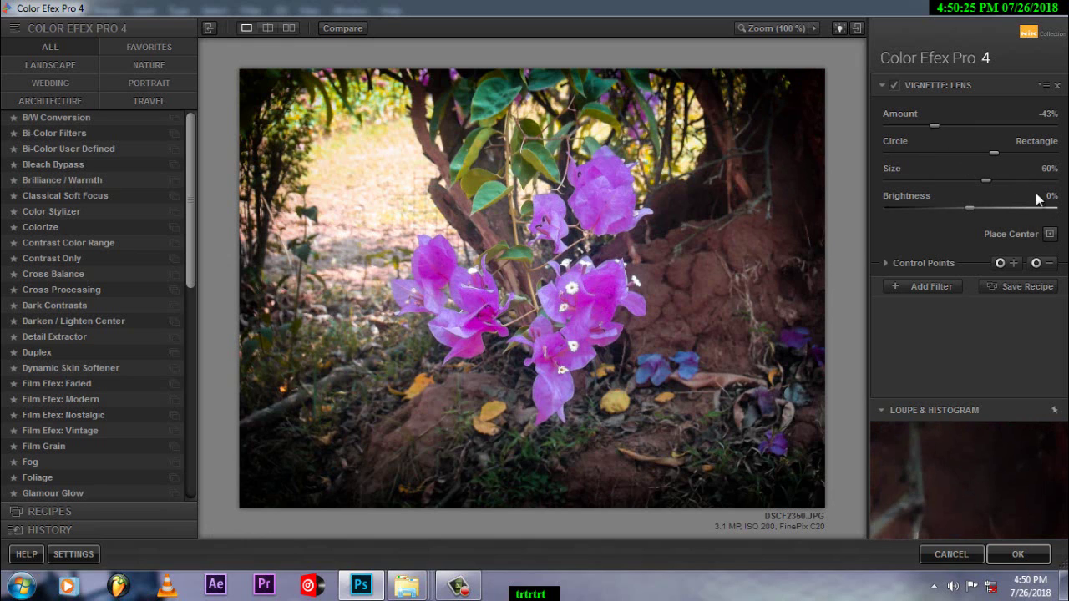
pyautogui.click(1050, 234)
pyautogui.click(587, 234)
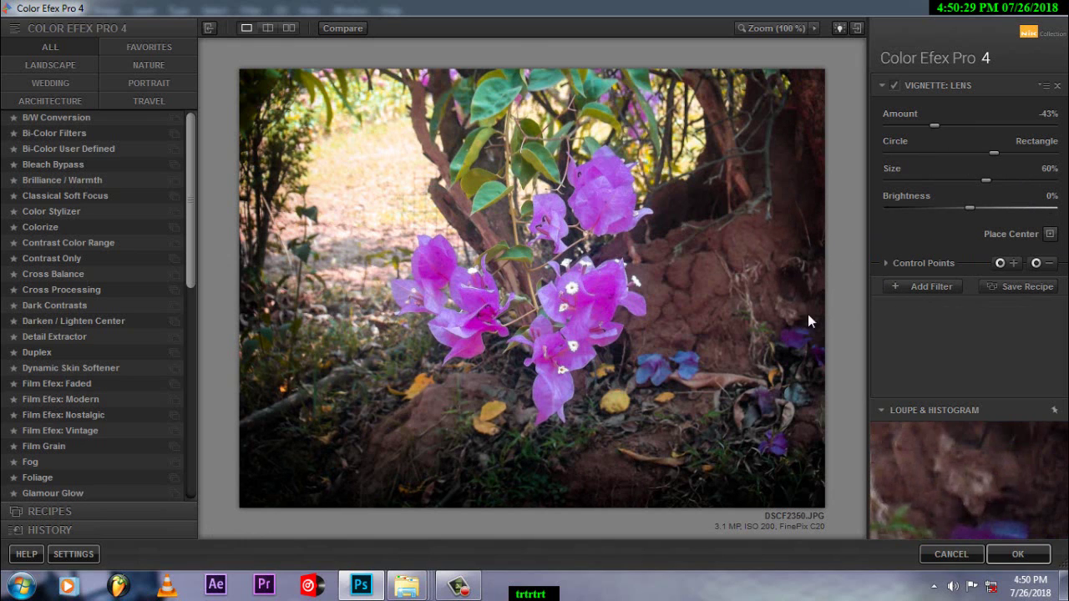
# Preview Contrast Color Range presets as a second filter, then apply the vignette to Photoshop
pyautogui.click(928, 287)
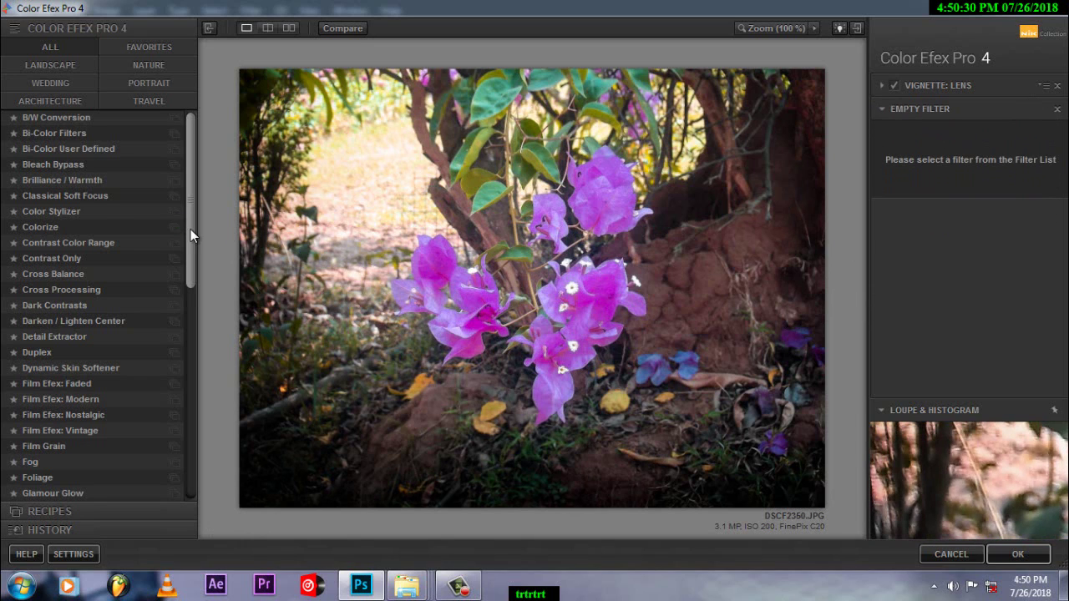
pyautogui.scroll(-1, 180, 227)
pyautogui.click(175, 214)
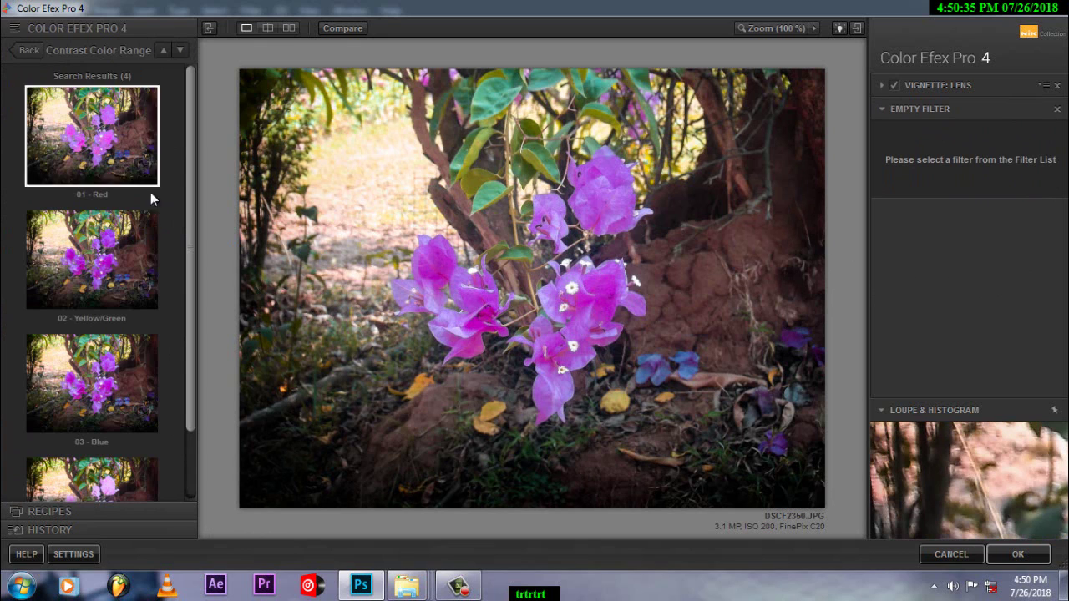
pyautogui.click(33, 49)
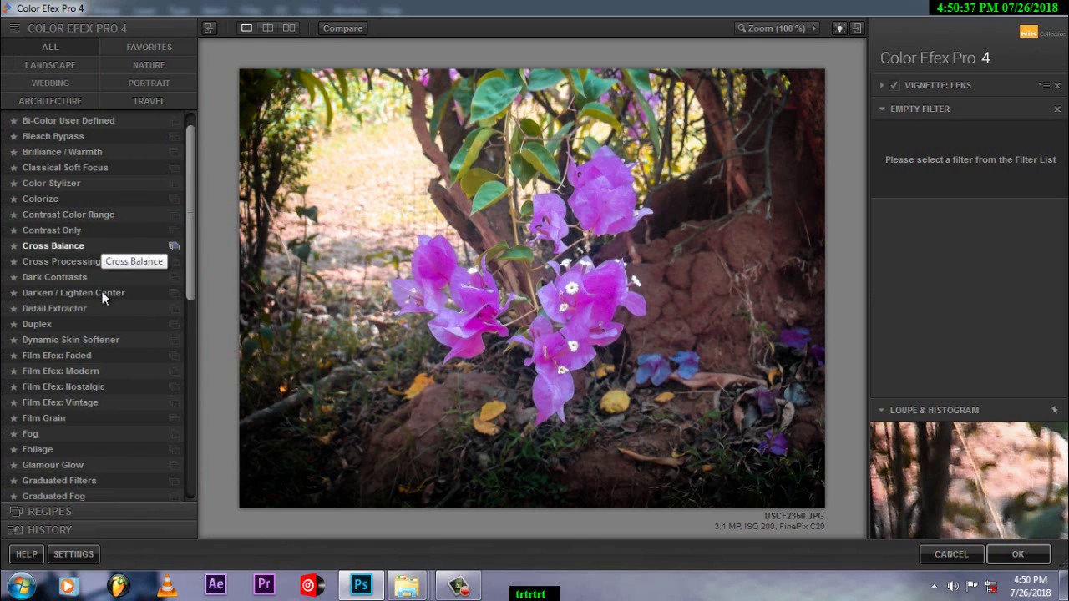
pyautogui.scroll(-3, 145, 320)
pyautogui.scroll(-2, 189, 360)
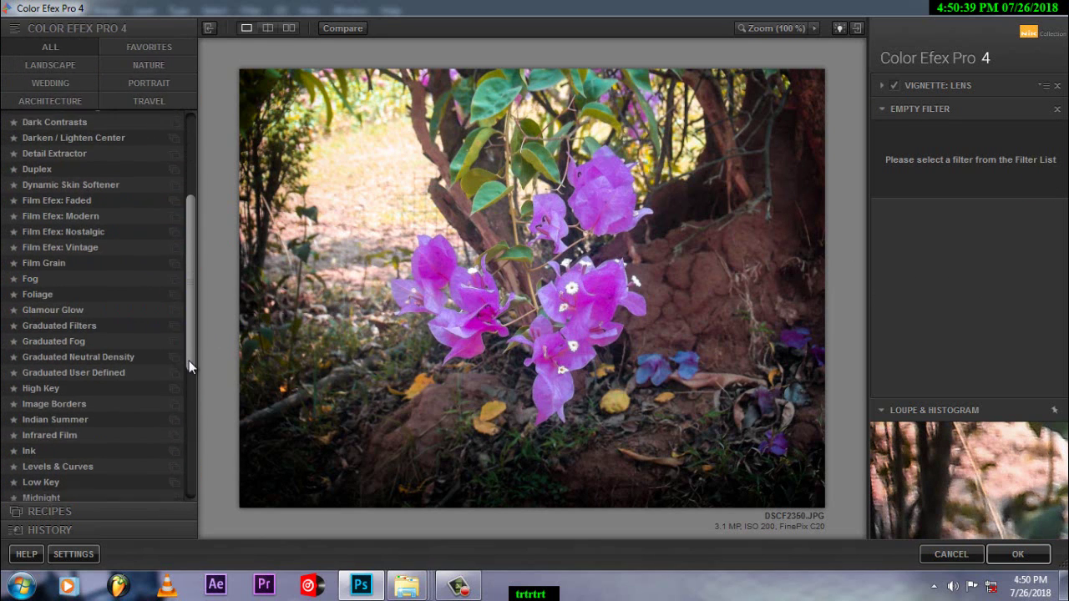
pyautogui.click(1020, 554)
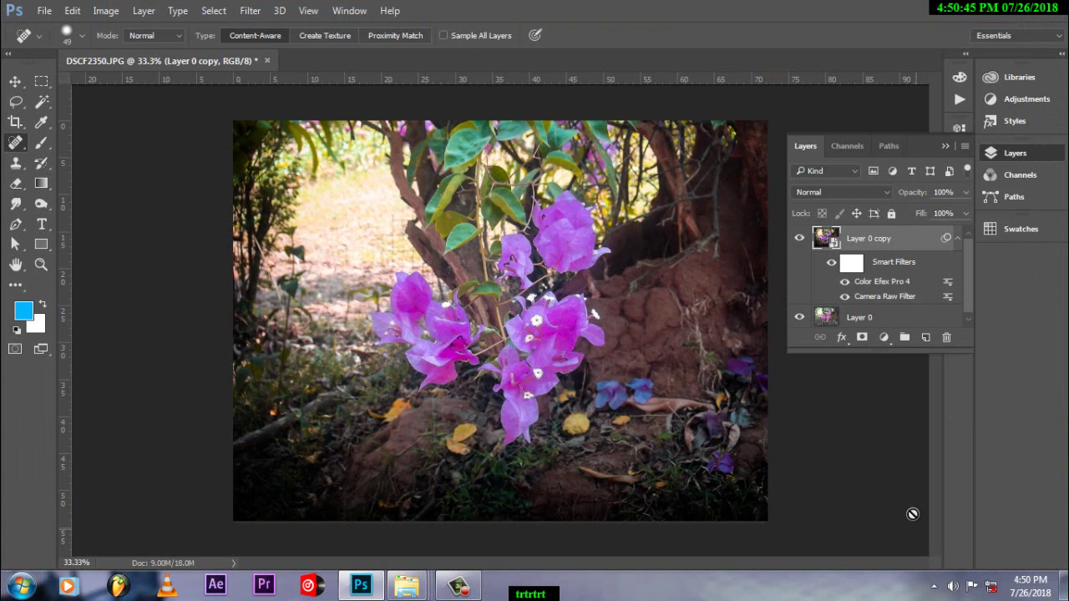
# Toggle Layer 0 copy's visibility off and on four times to compare graded and original photo
pyautogui.click(798, 238)
pyautogui.click(798, 238)
pyautogui.click(798, 239)
pyautogui.click(798, 239)
pyautogui.click(798, 239)
pyautogui.click(798, 239)
pyautogui.click(799, 239)
pyautogui.click(799, 239)
# Collapse the Layers panel, switch to full screen with no interface, and zoom in on the flowers
pyautogui.click(1007, 152)
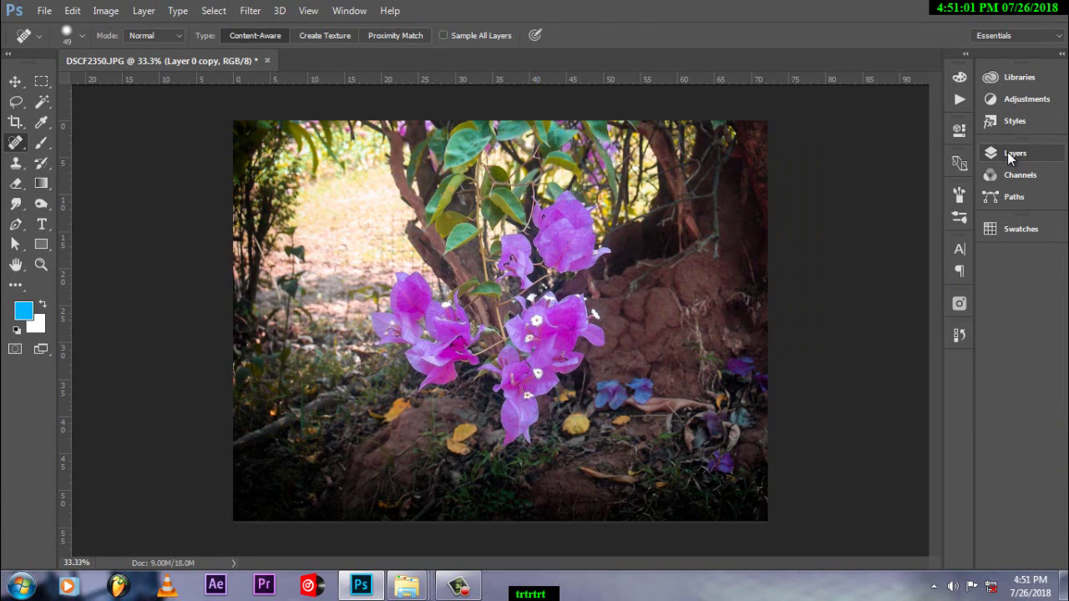
pyautogui.press('f')
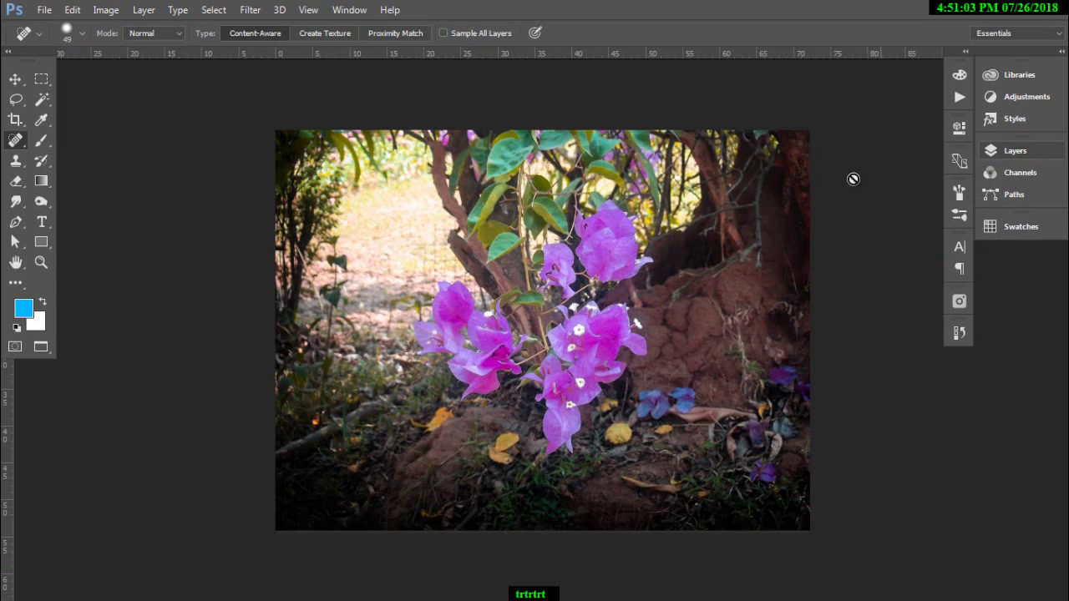
pyautogui.press('f')
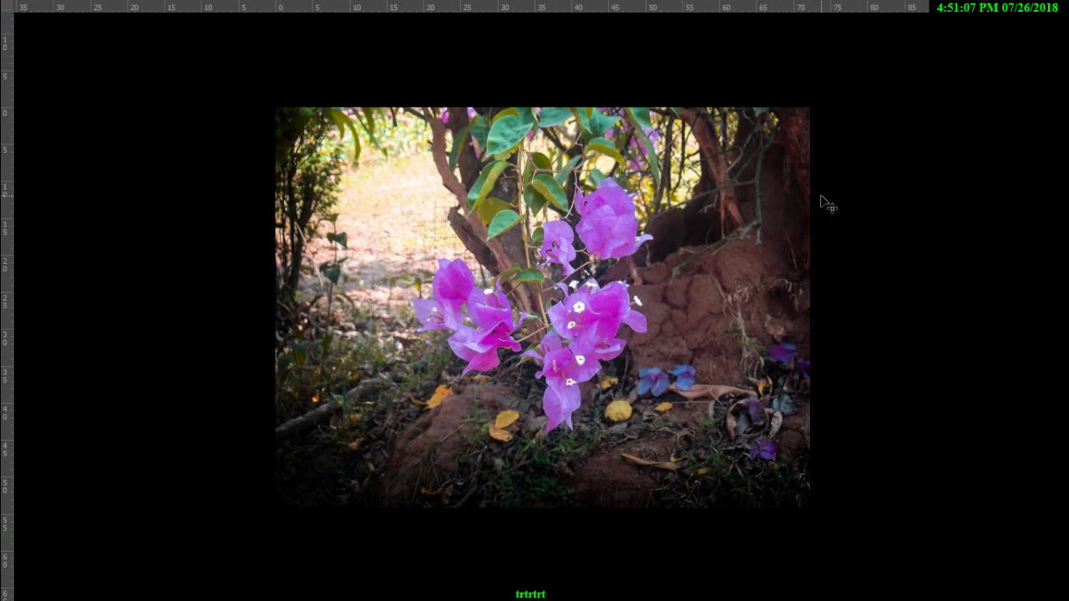
pyautogui.hotkey('ctrl', '+')
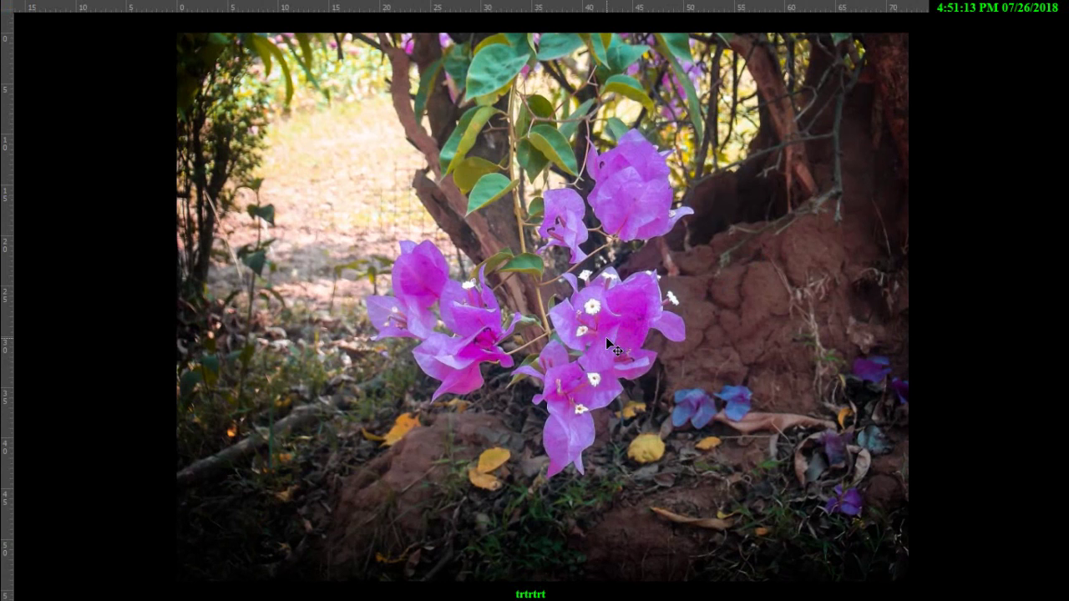
# Return to standard screen mode, fit the image, then zoom out to 33.3%
pyautogui.press('f')
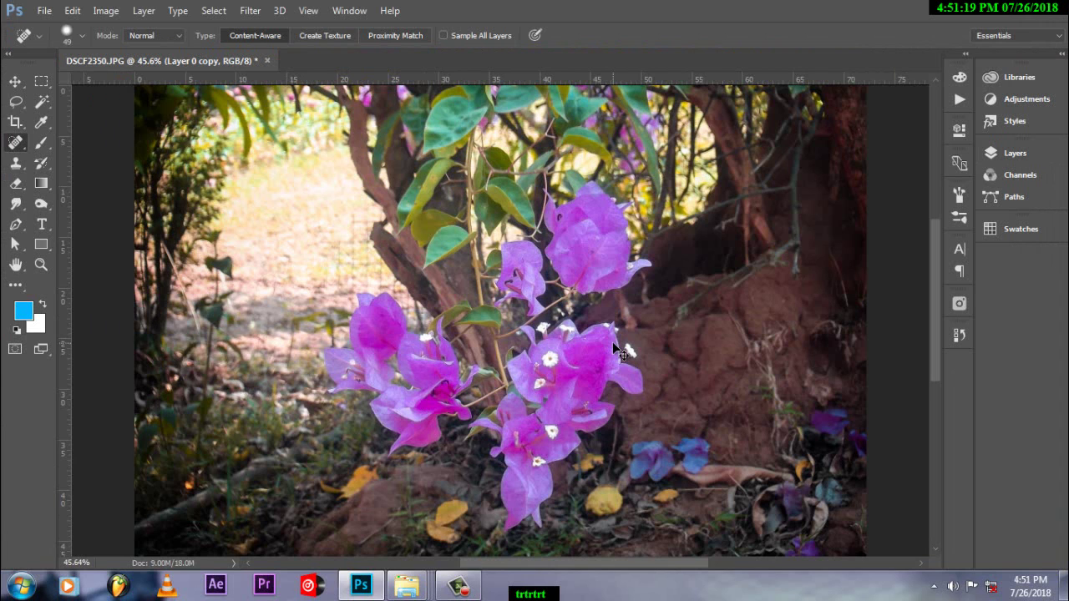
pyautogui.hotkey('ctrl', '0')
pyautogui.hotkey('ctrl', '-')
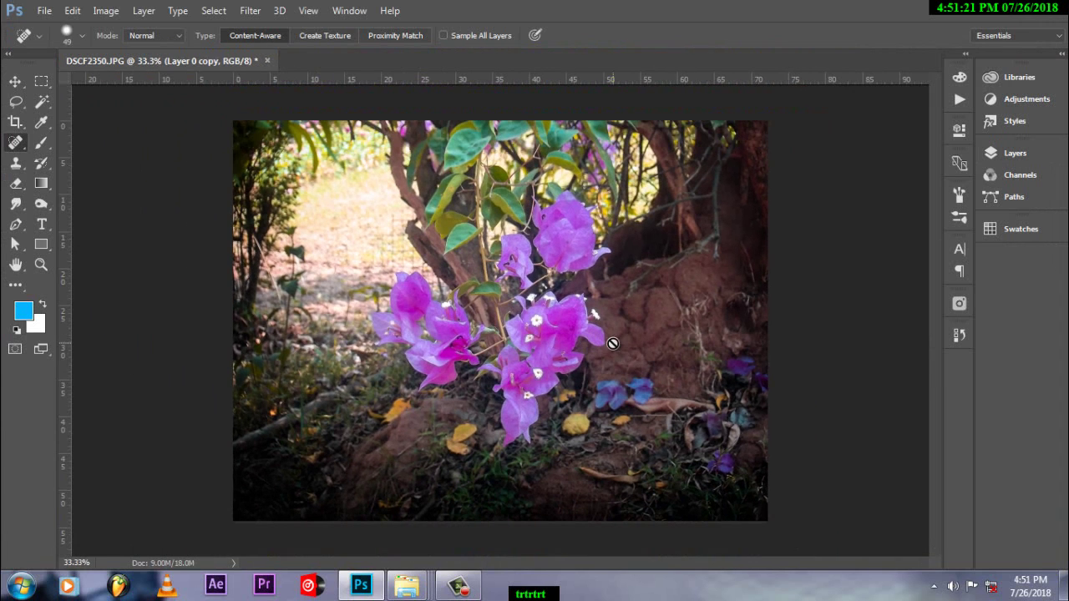
# Reopen the Layers panel and toggle Layer 0 copy off and on twice to compare
pyautogui.click(1017, 154)
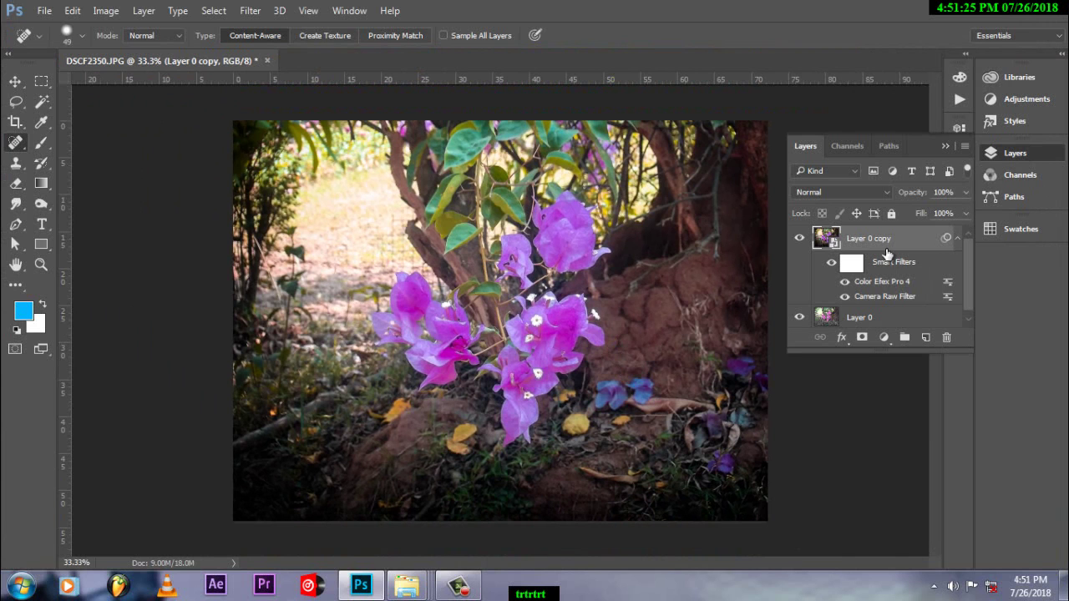
pyautogui.click(799, 239)
pyautogui.click(799, 239)
pyautogui.click(799, 239)
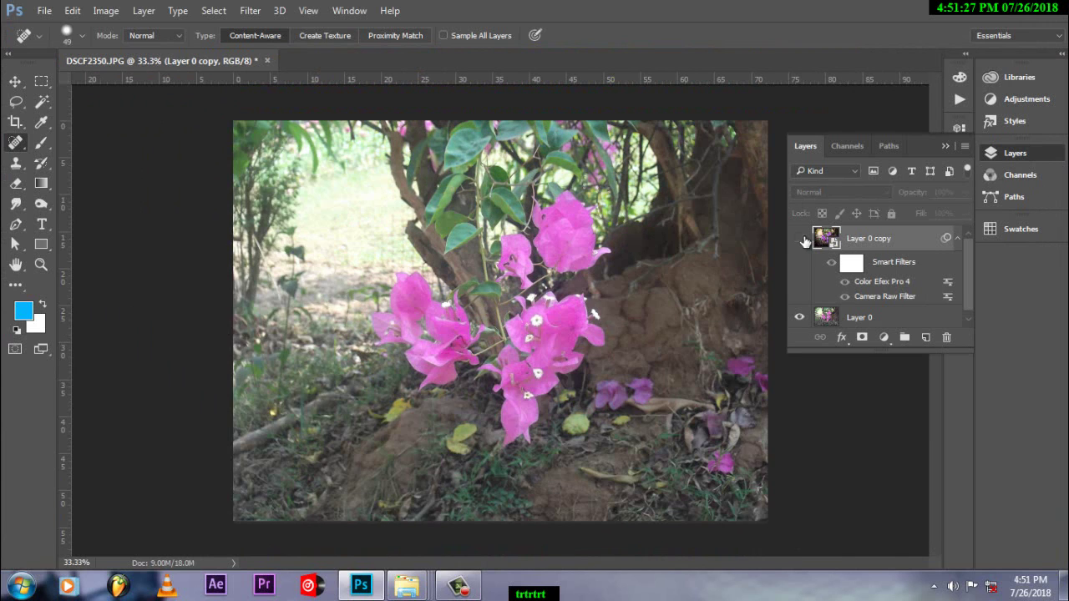
pyautogui.click(799, 238)
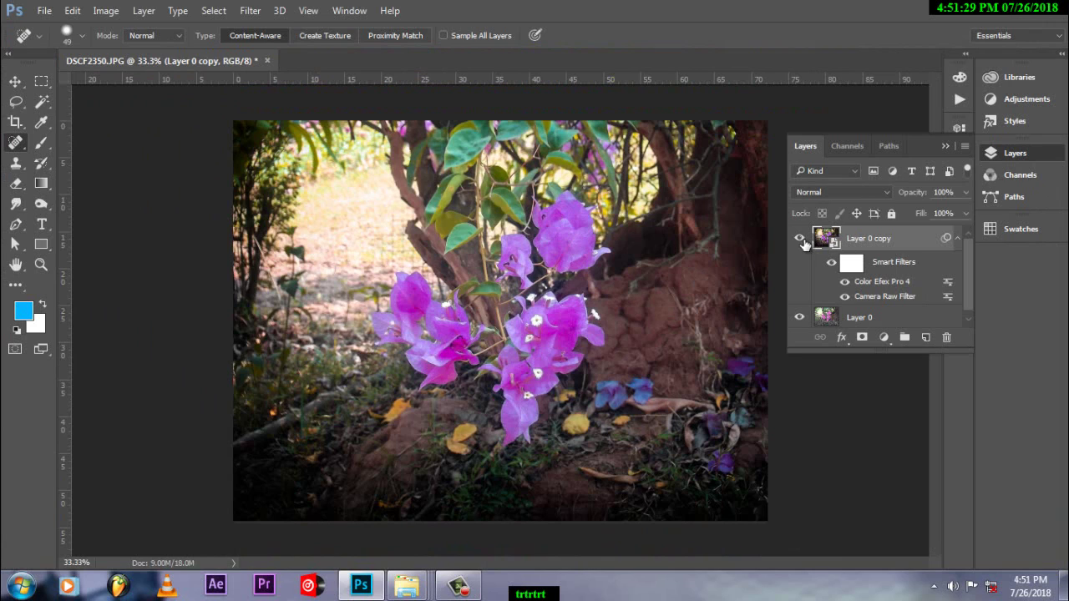